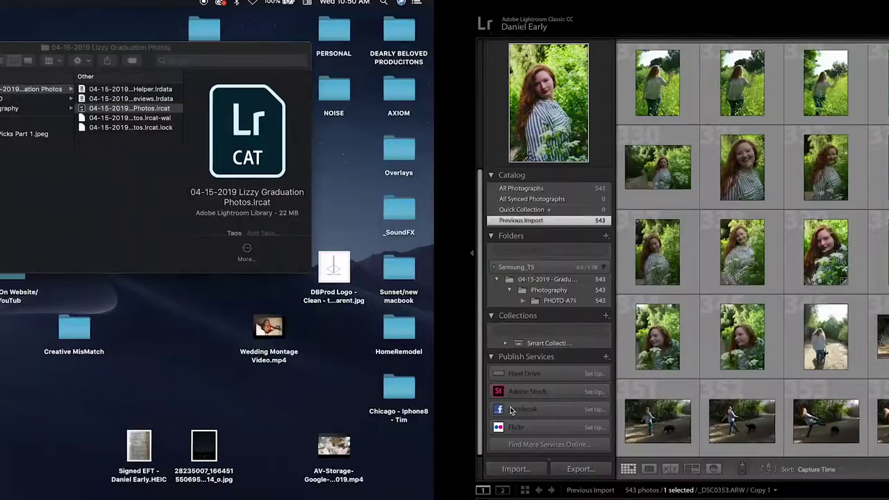
Step: Switch to Lightroom Classic and look through the imported graduation photos in the library grid
{"action": "key", "text": "ctrl+Right"}
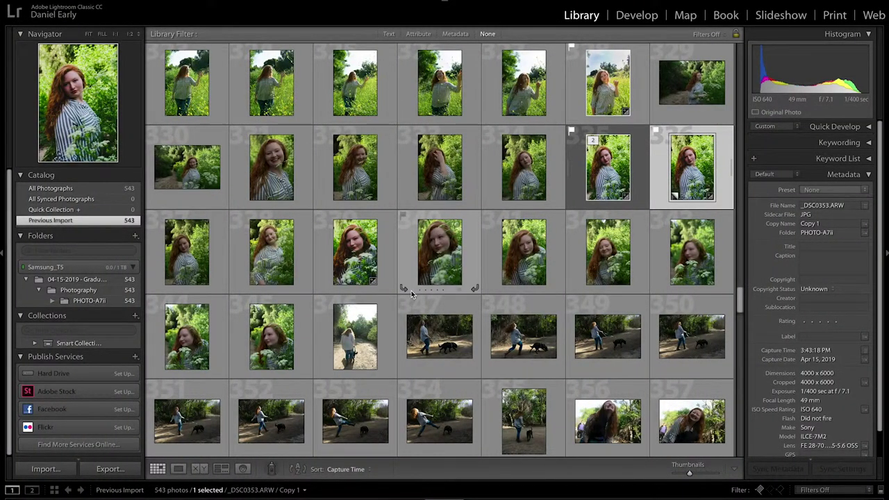
{"action": "scroll", "coordinate": [411, 290], "scroll_direction": "up", "scroll_amount": 5}
{"action": "scroll", "coordinate": [411, 291], "scroll_direction": "up", "scroll_amount": 1}
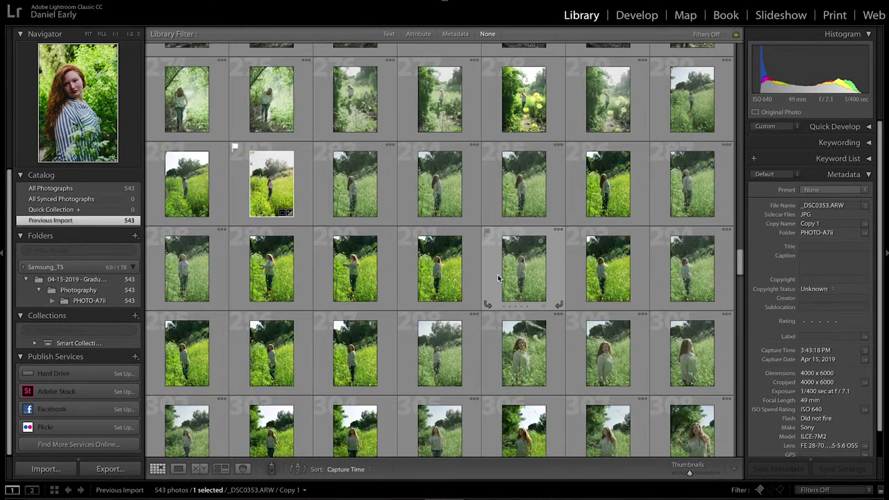
{"action": "scroll", "coordinate": [497, 275], "scroll_direction": "down", "scroll_amount": 2}
{"action": "scroll", "coordinate": [497, 278], "scroll_direction": "down", "scroll_amount": 10}
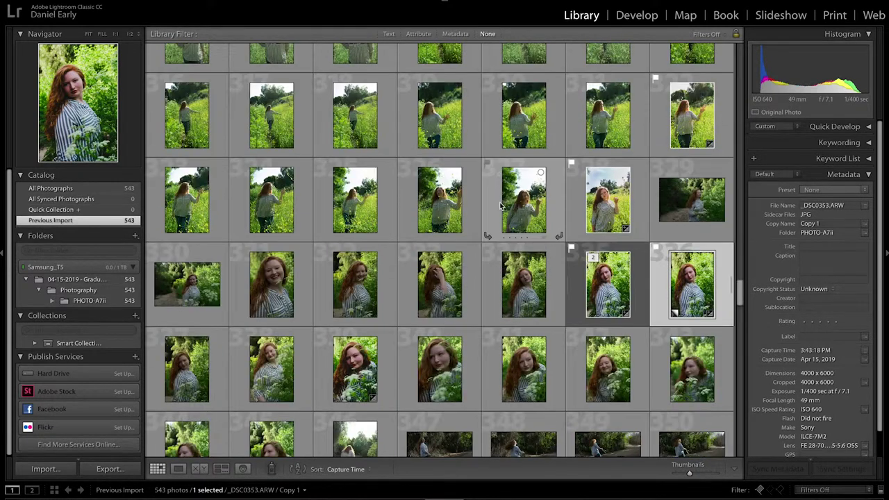
Step: Preview the striped-shirt portraits full screen, starting with the hand-over-face shot, and return to the library grid
{"action": "left_click", "coordinate": [415, 283]}
{"action": "key", "text": "f"}
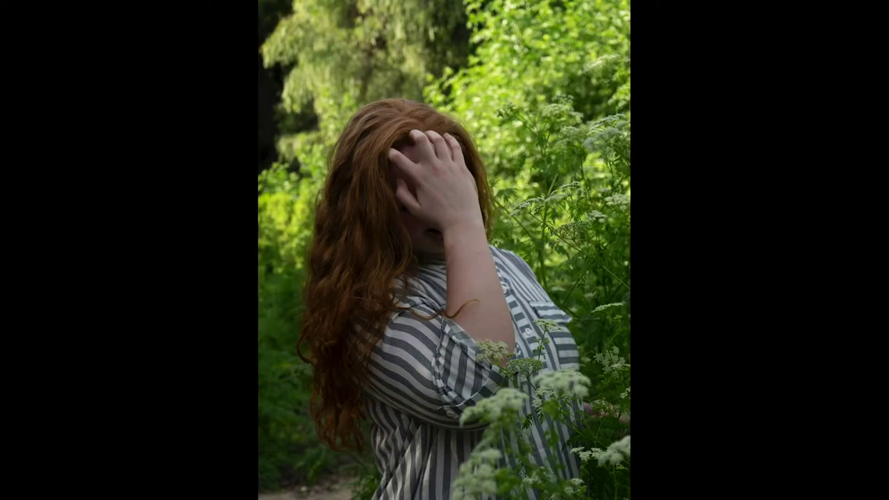
{"action": "key", "text": "Right"}
{"action": "key", "text": "Right"}
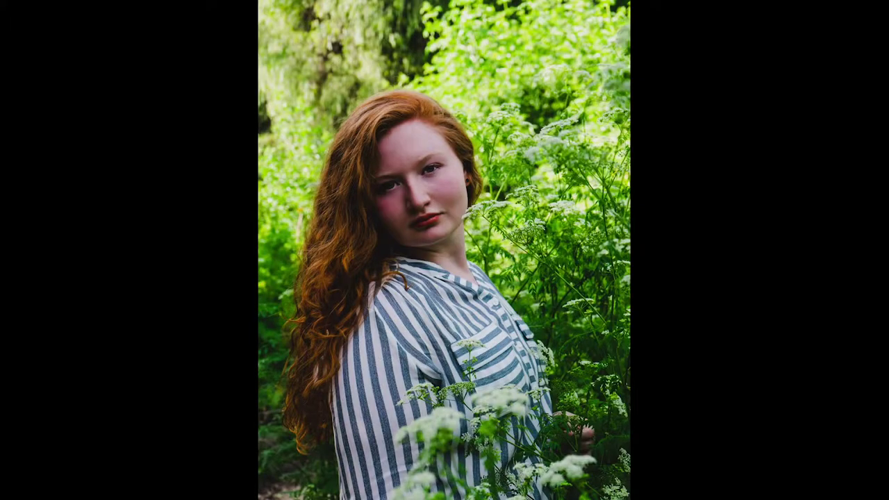
{"action": "key", "text": "Escape"}
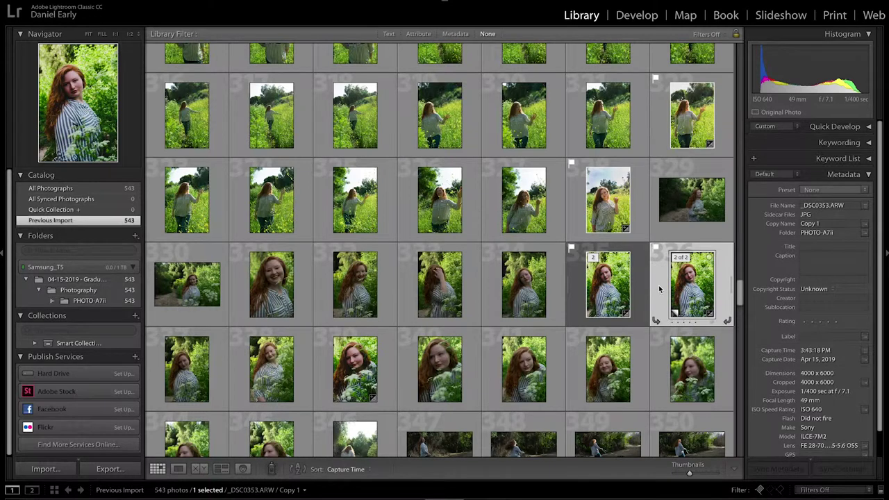
Step: Reapply the pick flag to Copy 1 of _DSC0353.ARW and create another virtual copy of it
{"action": "key", "text": "u"}
{"action": "key", "text": "p"}
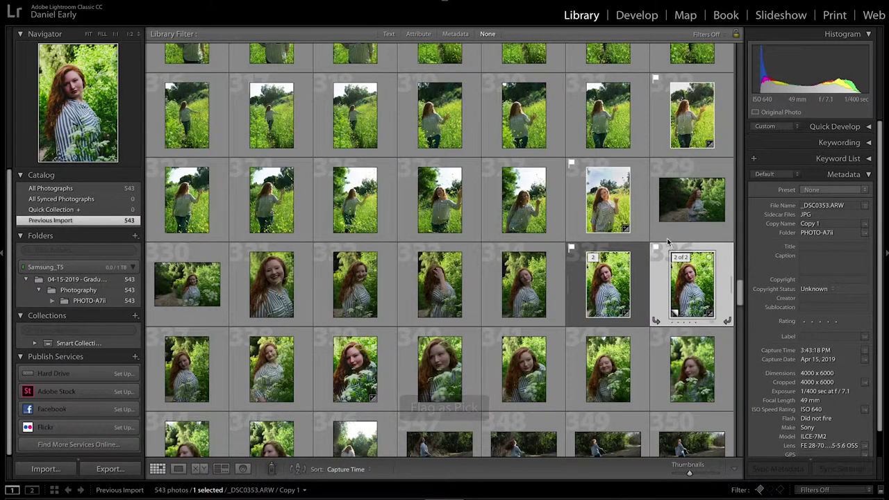
{"action": "right_click", "coordinate": [659, 279]}
{"action": "left_click", "coordinate": [695, 414]}
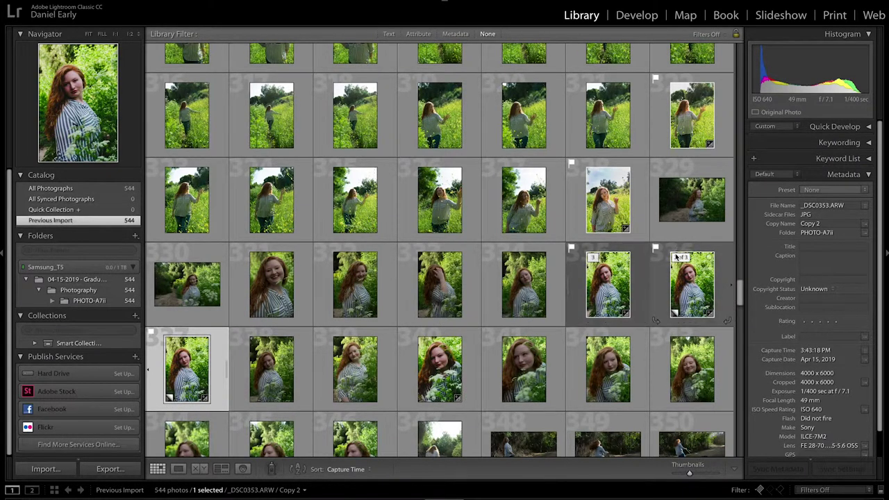
Step: Remove the newly created virtual copy of _DSC0353.ARW from the catalog
{"action": "right_click", "coordinate": [218, 368]}
{"action": "key", "text": "Escape"}
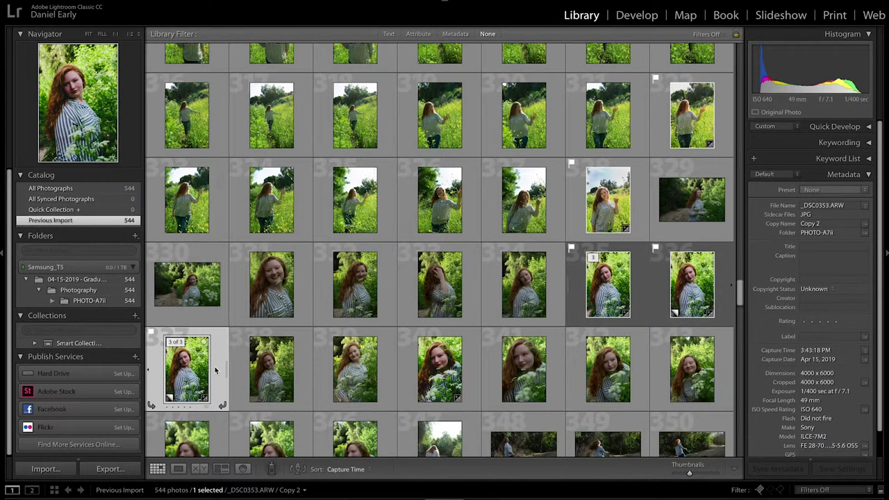
{"action": "key", "text": "Delete"}
{"action": "left_click", "coordinate": [532, 180]}
Step: Reset all Develop adjustments on Copy 1 of _DSC0353.ARW and return from the before/after comparison to the single-image view
{"action": "left_click", "coordinate": [663, 291]}
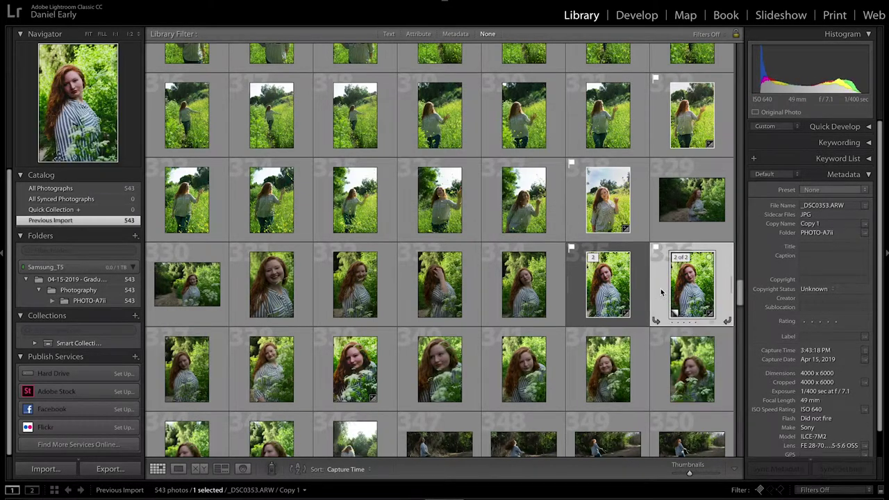
{"action": "key", "text": "d"}
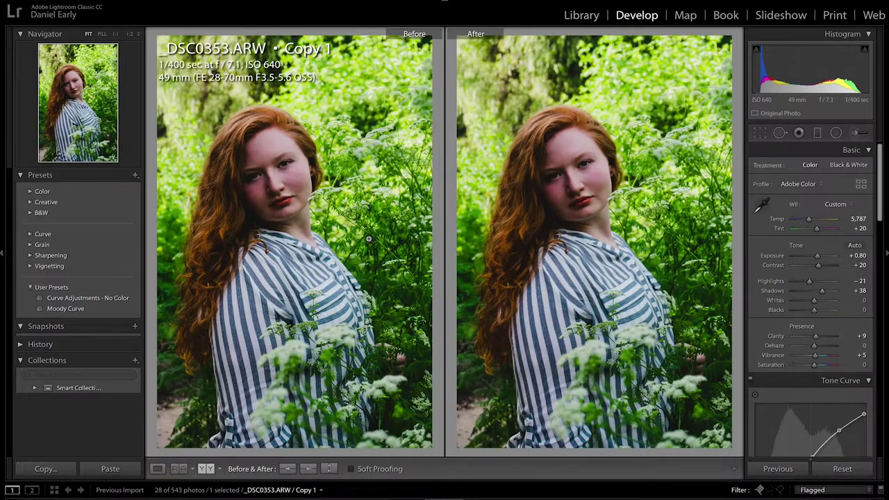
{"action": "scroll", "coordinate": [755, 342], "scroll_direction": "down", "scroll_amount": 1}
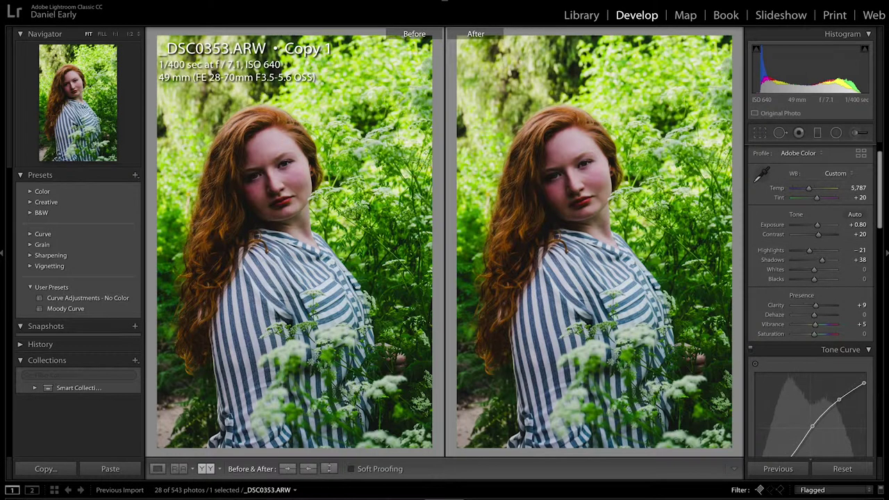
{"action": "left_click", "coordinate": [842, 469]}
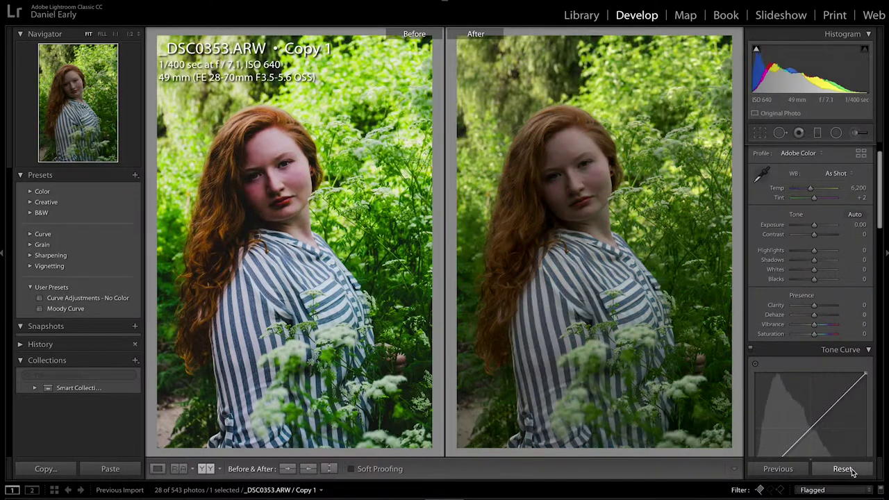
{"action": "left_click", "coordinate": [329, 471]}
{"action": "key", "text": "y"}
Step: Shape the RGB tone curve into a gentle S by raising the highlight point to about 80.4% and lowering the shadow point
{"action": "scroll", "coordinate": [819, 292], "scroll_direction": "down", "scroll_amount": 4}
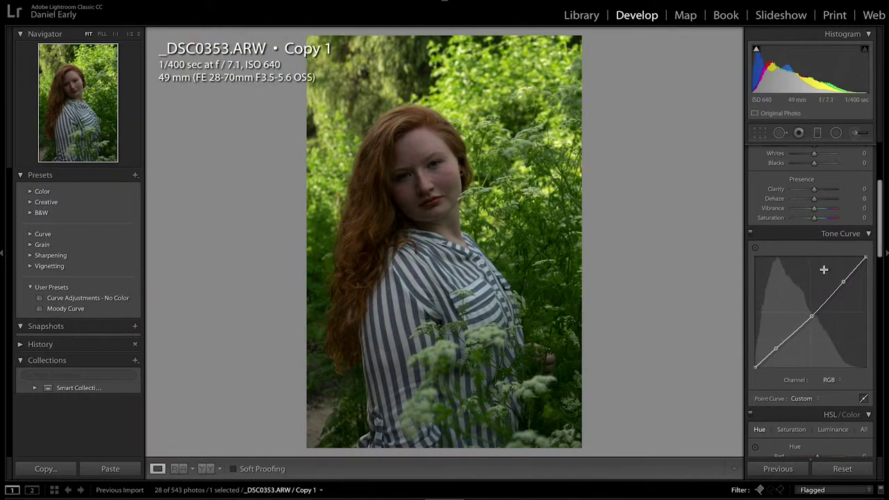
{"action": "left_click_drag", "start_coordinate": [846, 283], "coordinate": [842, 280]}
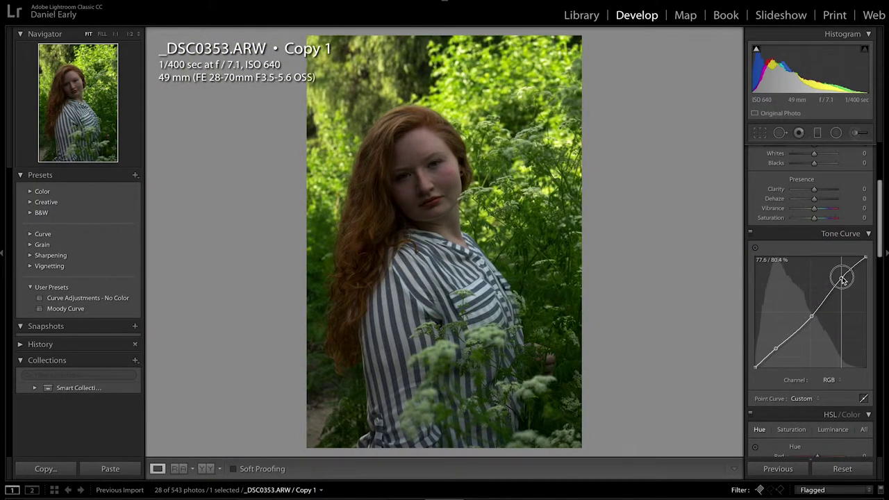
{"action": "left_click_drag", "start_coordinate": [775, 349], "coordinate": [776, 355]}
{"action": "left_click_drag", "start_coordinate": [811, 316], "coordinate": [807, 316]}
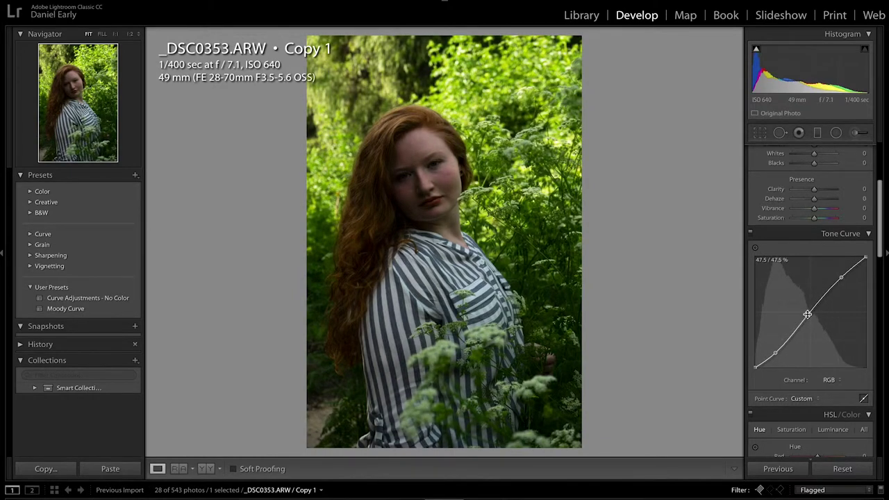
Step: Lift the dark end of the RGB tone curve for faded blacks, and raise the midtone point to about 52.9% and the highlight point slightly
{"action": "scroll", "coordinate": [781, 323], "scroll_direction": "down", "scroll_amount": 1}
{"action": "left_click_drag", "start_coordinate": [754, 360], "coordinate": [778, 339]}
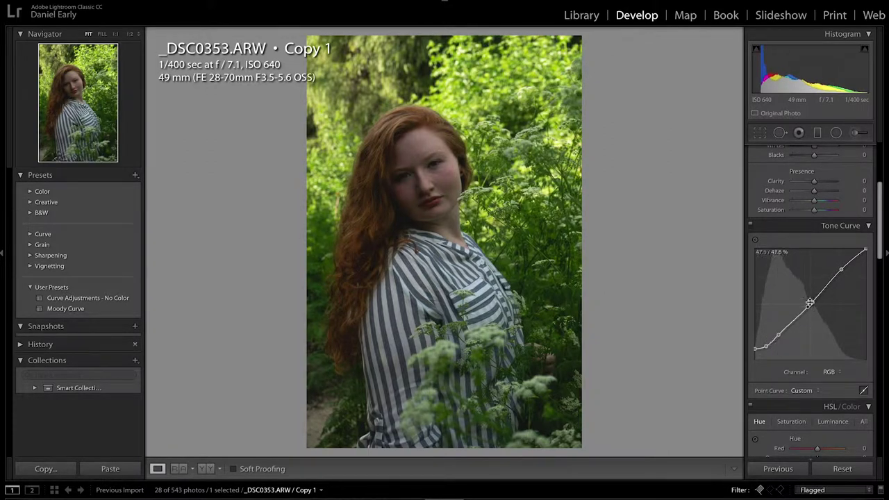
{"action": "left_click_drag", "start_coordinate": [809, 309], "coordinate": [808, 304]}
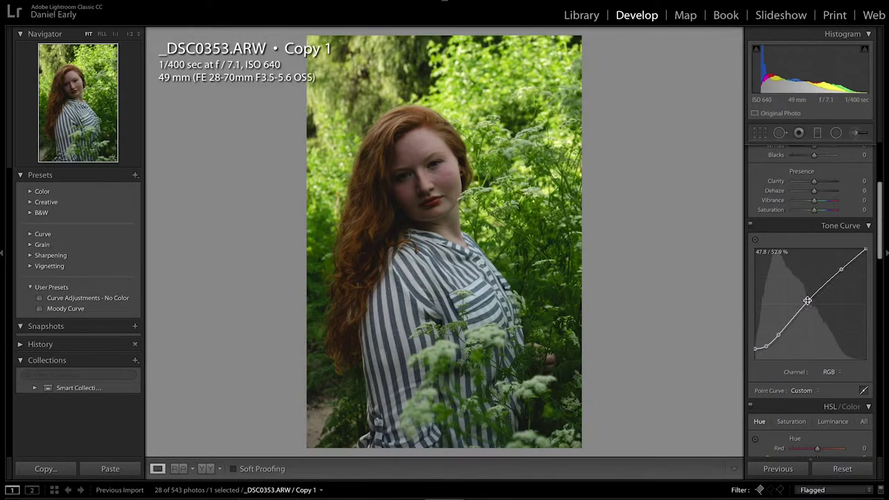
{"action": "left_click_drag", "start_coordinate": [840, 269], "coordinate": [838, 261]}
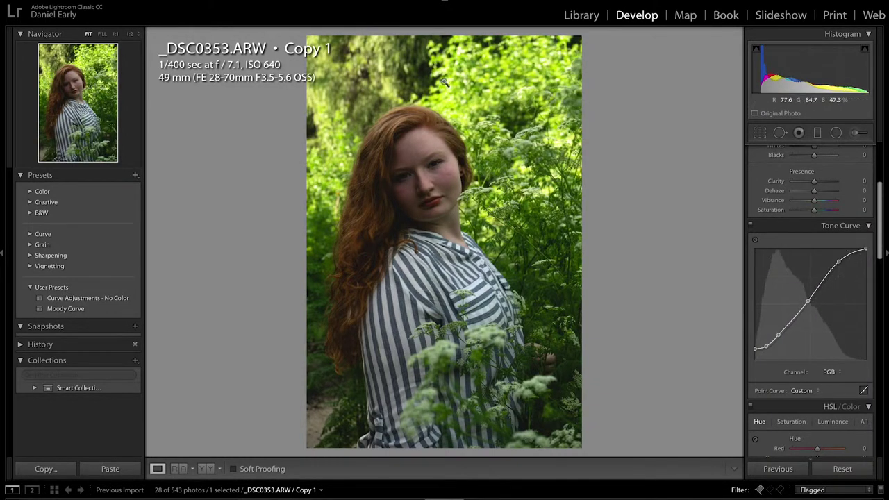
Step: Flatten the white end of the RGB tone curve to soften the highlights, and compare the photo before and after
{"action": "mouse_move", "coordinate": [866, 253]}
{"action": "left_mouse_down"}
{"action": "mouse_move", "coordinate": [857, 321]}
{"action": "mouse_move", "coordinate": [866, 258]}
{"action": "mouse_move", "coordinate": [841, 267]}
{"action": "mouse_move", "coordinate": [851, 257]}
{"action": "left_mouse_up"}
{"action": "key", "text": "y"}
{"action": "key", "text": "y"}
Step: Set Exposure to +0.25, Highlights to −15, Shadows to +15 and Clarity to +10
{"action": "scroll", "coordinate": [810, 313], "scroll_direction": "up", "scroll_amount": 5}
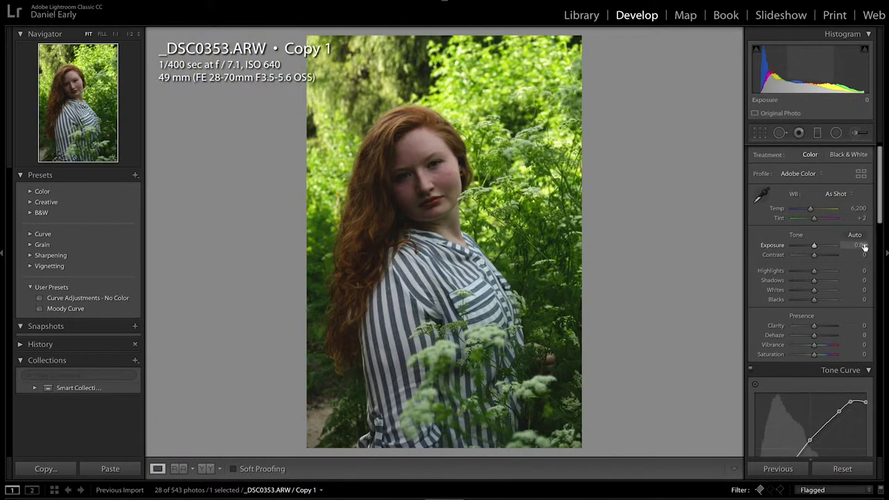
{"action": "key", "text": "Return"}
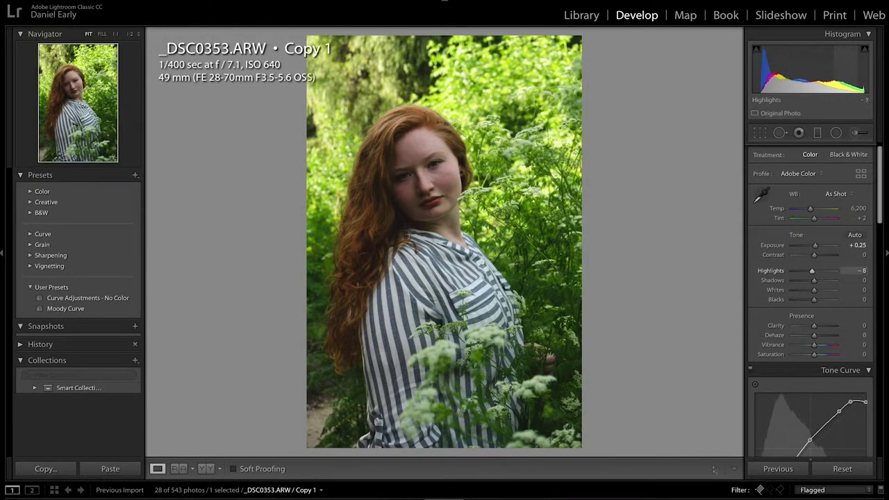
{"action": "left_click_drag", "start_coordinate": [809, 271], "coordinate": [852, 281]}
{"action": "type", "text": "100"}
{"action": "key", "text": "Return"}
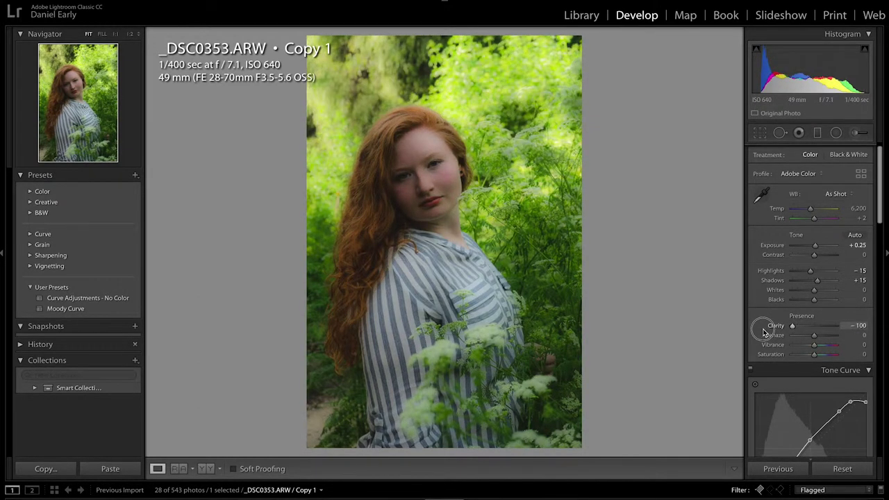
{"action": "left_click_drag", "start_coordinate": [850, 315], "coordinate": [816, 316]}
Step: Try Vibrance at both extremes, −100 and +100
{"action": "left_click", "coordinate": [853, 346]}
{"action": "type", "text": "-100"}
{"action": "key", "text": "Return"}
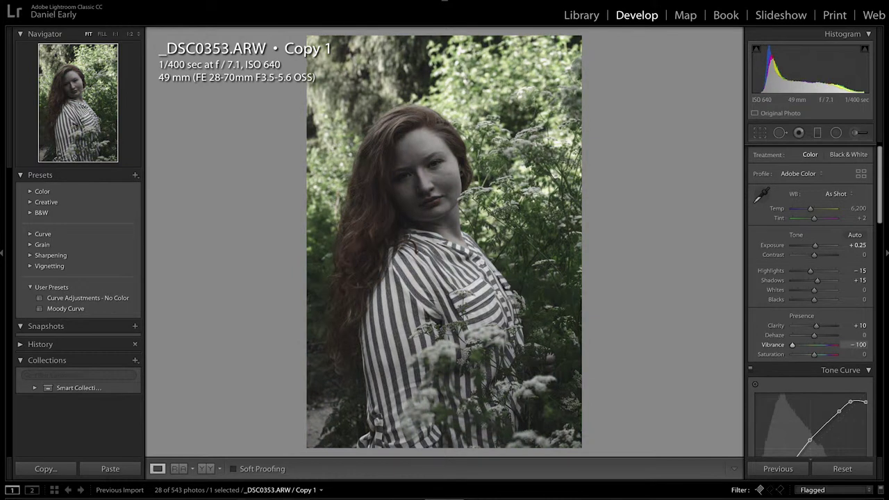
{"action": "type", "text": "100"}
{"action": "key", "text": "Return"}
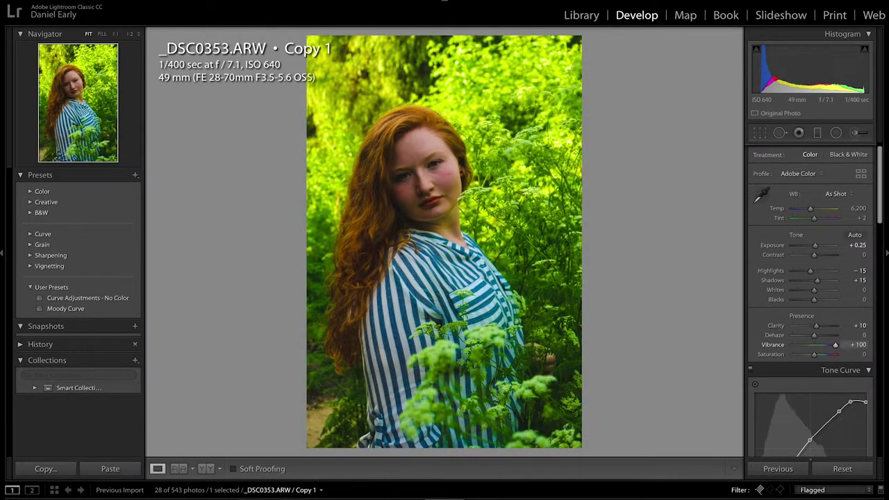
Step: Set Vibrance to +12 and compare the photo before and after side by side
{"action": "type", "text": "18"}
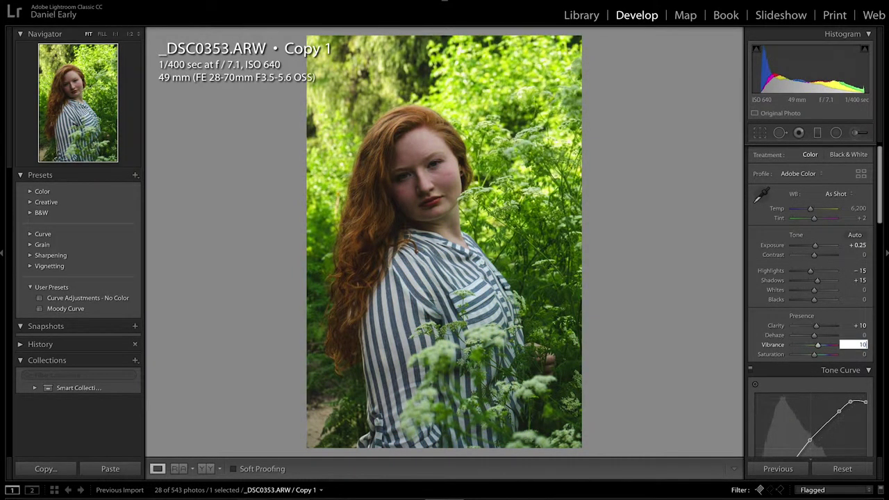
{"action": "key", "text": "Return"}
{"action": "left_click", "coordinate": [205, 469]}
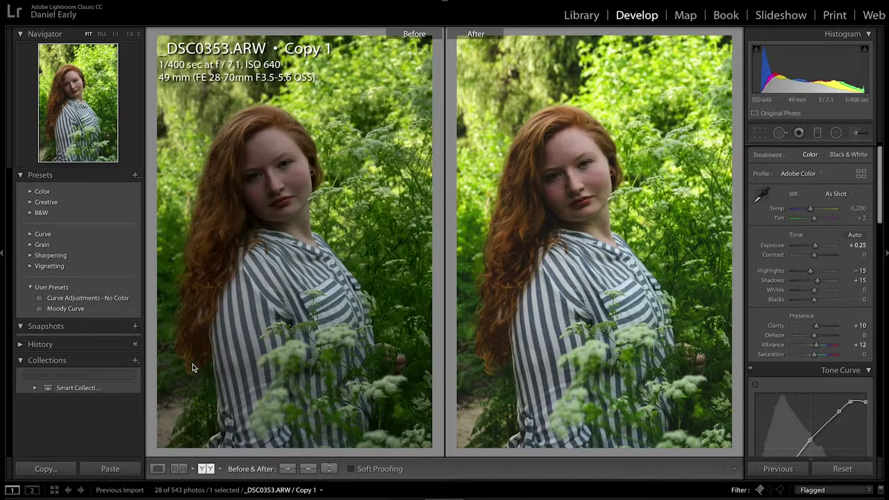
{"action": "left_click", "coordinate": [159, 470]}
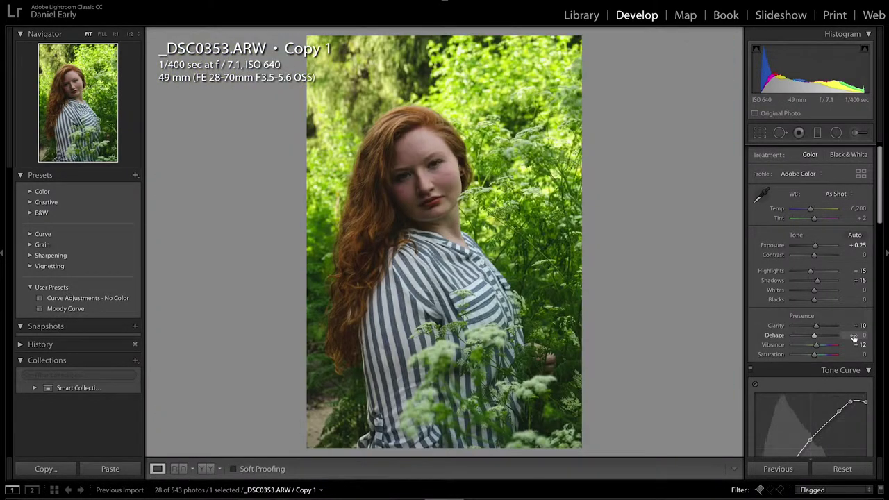
Step: Set Saturation to +4
{"action": "left_click", "coordinate": [863, 355]}
{"action": "type", "text": "4"}
{"action": "key", "text": "Return"}
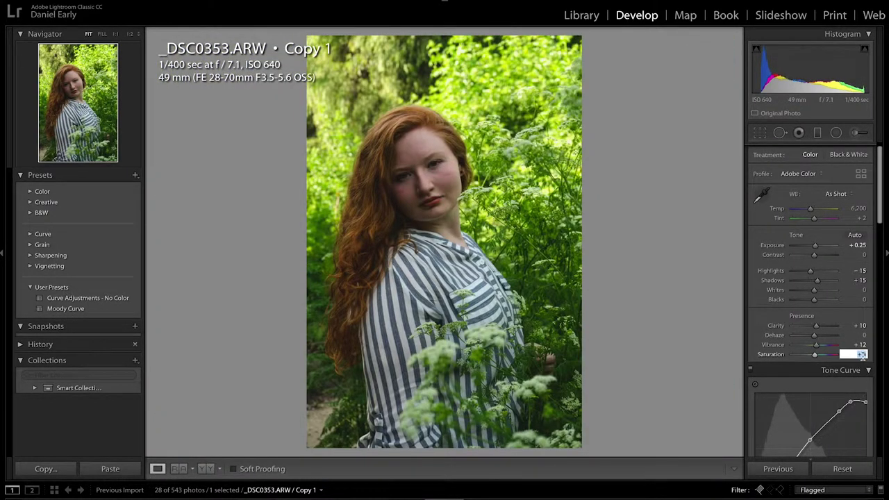
Step: Set the HSL hues to Red −10, Orange −10, Yellow −10, Green +15 and Aqua −20
{"action": "scroll", "coordinate": [792, 336], "scroll_direction": "down", "scroll_amount": 8}
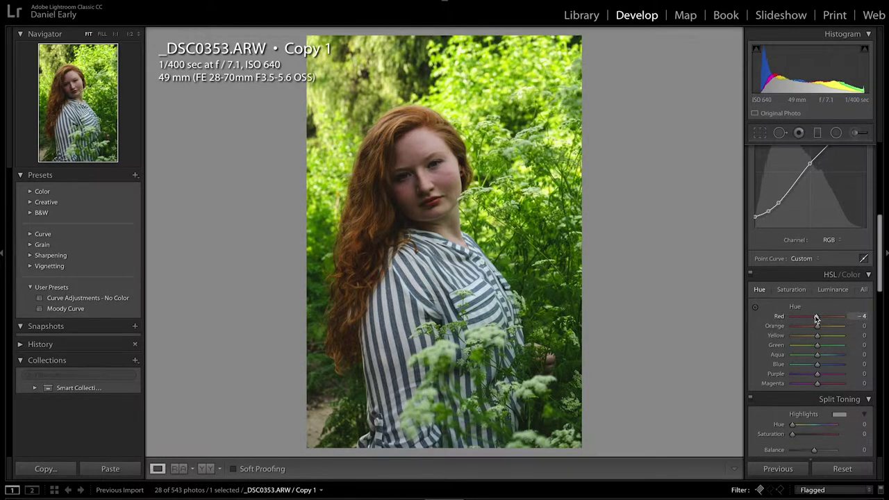
{"action": "left_click_drag", "start_coordinate": [816, 317], "coordinate": [813, 339]}
{"action": "mouse_move", "coordinate": [812, 339]}
{"action": "left_mouse_down"}
{"action": "mouse_move", "coordinate": [830, 337]}
{"action": "mouse_move", "coordinate": [807, 338]}
{"action": "mouse_move", "coordinate": [823, 346]}
{"action": "mouse_move", "coordinate": [796, 351]}
{"action": "mouse_move", "coordinate": [853, 343]}
{"action": "mouse_move", "coordinate": [820, 350]}
{"action": "mouse_move", "coordinate": [809, 324]}
{"action": "left_mouse_up"}
{"action": "scroll", "coordinate": [855, 318], "scroll_direction": "down", "scroll_amount": 1}
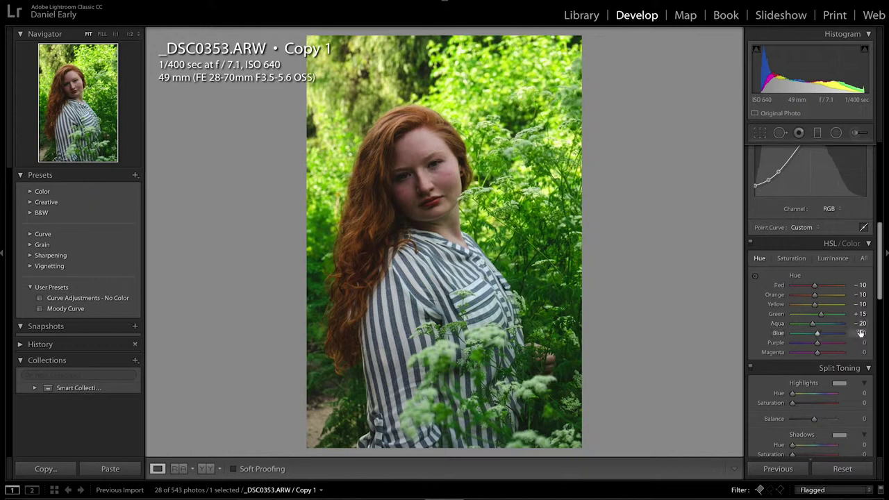
Step: Set the Blue hue to −5, try out the Purple and Magenta hues, and bring the Green luminance back to about neutral
{"action": "left_click_drag", "start_coordinate": [797, 333], "coordinate": [829, 333]}
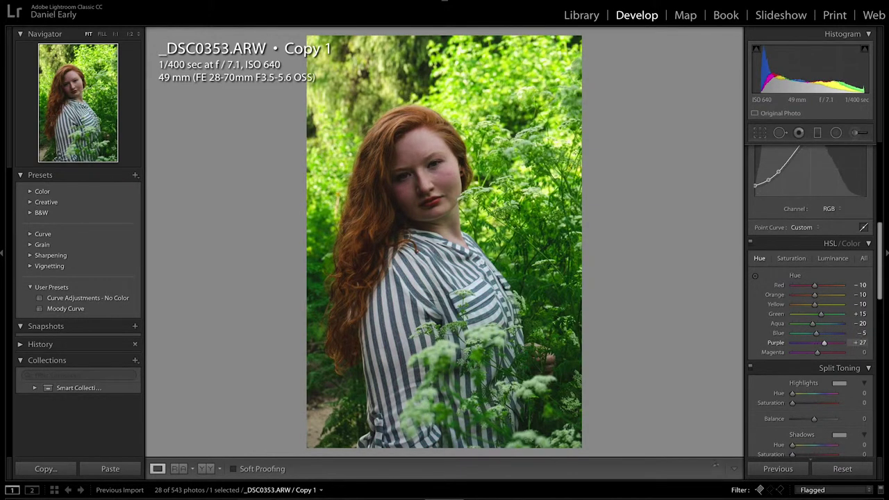
{"action": "left_click_drag", "start_coordinate": [817, 352], "coordinate": [835, 353]}
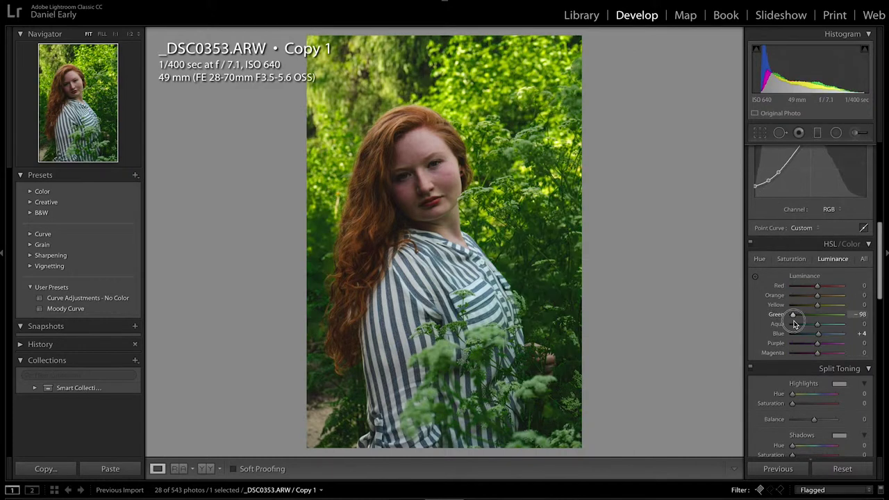
{"action": "left_click_drag", "start_coordinate": [794, 315], "coordinate": [818, 316]}
Step: Set the Sharpening Amount to 55 with the detail preview on the eye, and inspect the face at 1:1
{"action": "scroll", "coordinate": [811, 389], "scroll_direction": "down", "scroll_amount": 5}
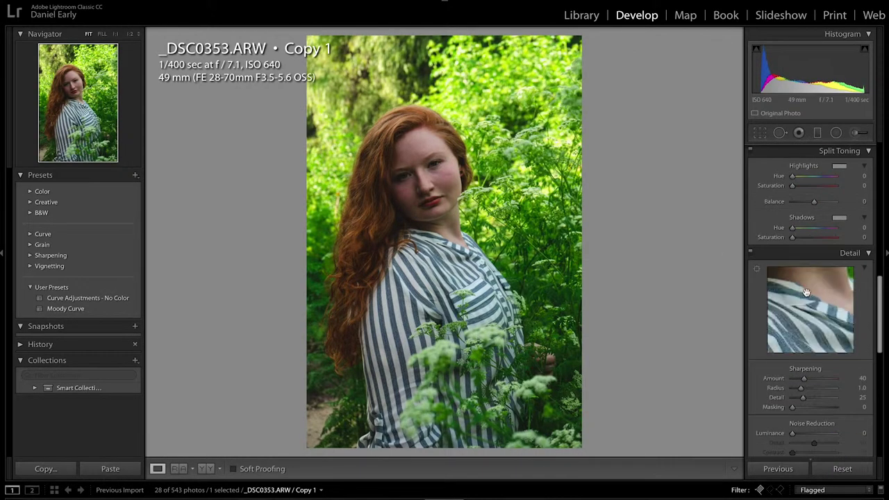
{"action": "left_click_drag", "start_coordinate": [842, 320], "coordinate": [763, 338]}
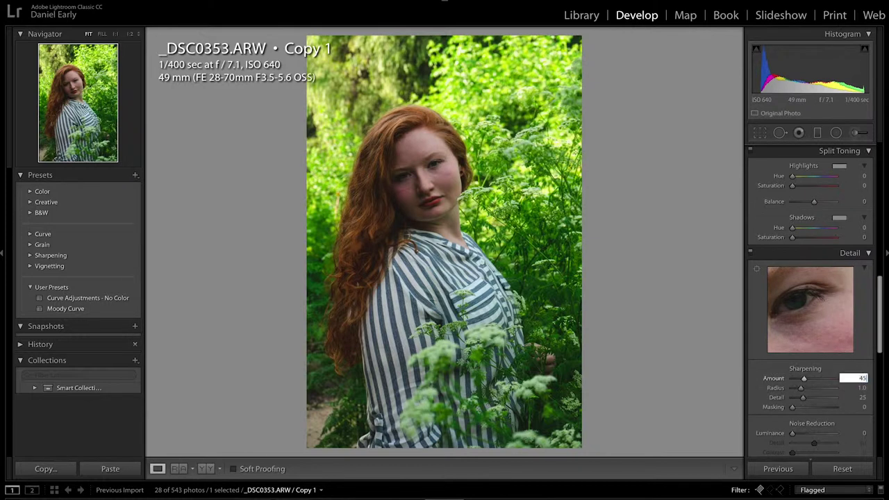
{"action": "left_click", "coordinate": [436, 168]}
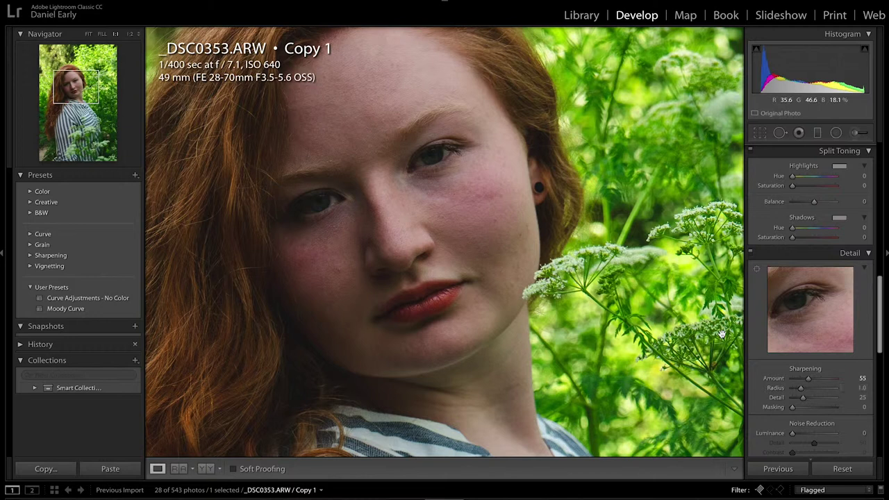
Step: Set the Noise Reduction Luminance to 25 and return to the full-photo view
{"action": "scroll", "coordinate": [797, 401], "scroll_direction": "down", "scroll_amount": 1}
{"action": "type", "text": "25"}
{"action": "key", "text": "Return"}
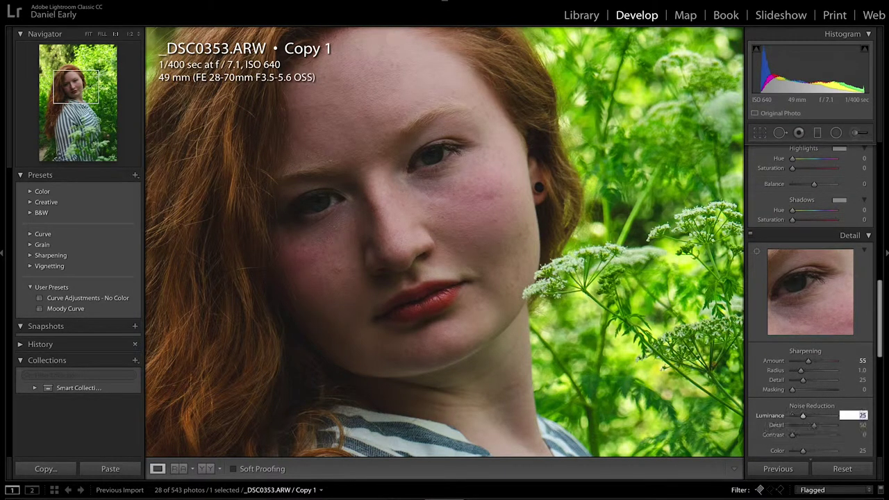
{"action": "key", "text": "ctrl+z"}
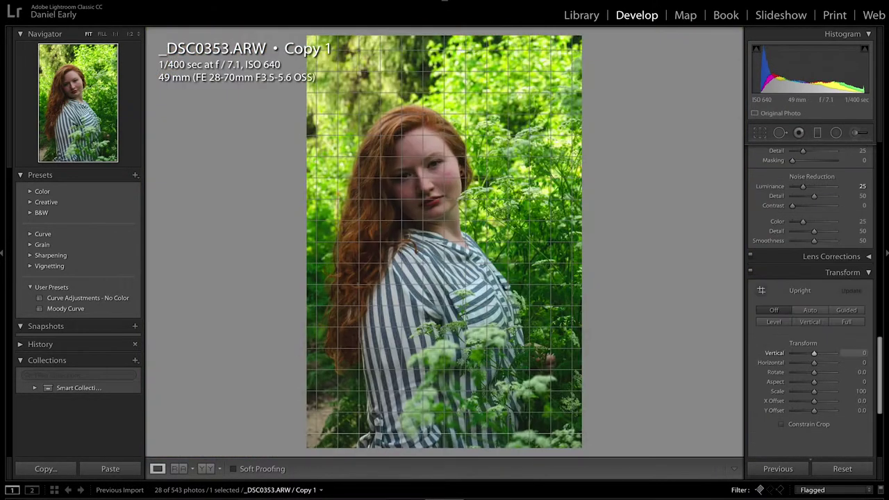
Step: Correct the perspective with Transform values of Vertical −4, Aspect +2, Scale 102 and Y Offset +0.1
{"action": "left_click", "coordinate": [868, 32]}
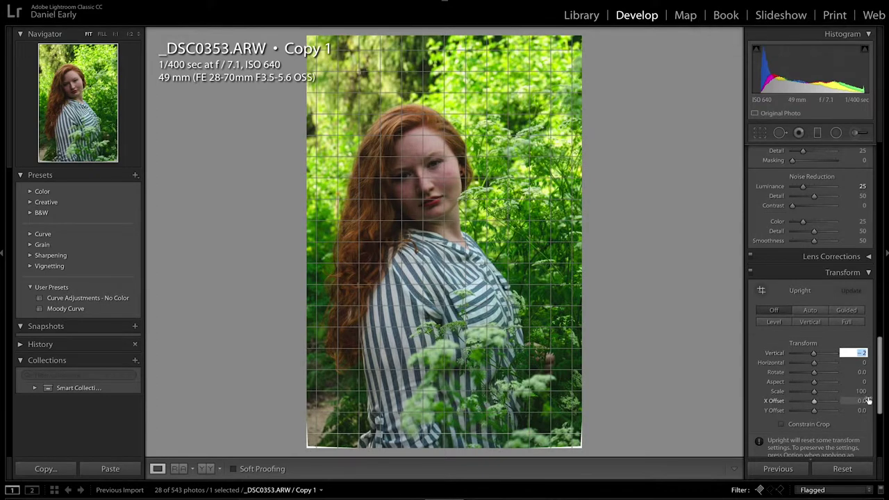
{"action": "type", "text": "-4"}
{"action": "key", "text": "Return"}
{"action": "left_click_drag", "start_coordinate": [860, 363], "coordinate": [854, 384]}
{"action": "left_click_drag", "start_coordinate": [862, 410], "coordinate": [863, 411]}
Step: Show before and after side by side and raise the Basic Shadows to +35
{"action": "left_click", "coordinate": [206, 469]}
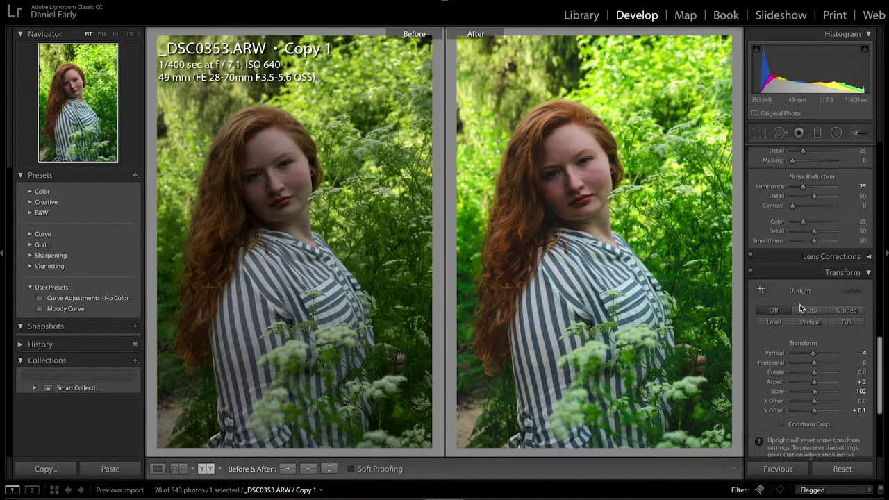
{"action": "scroll", "coordinate": [803, 305], "scroll_direction": "up", "scroll_amount": 15}
{"action": "left_click", "coordinate": [859, 291]}
{"action": "type", "text": "25"}
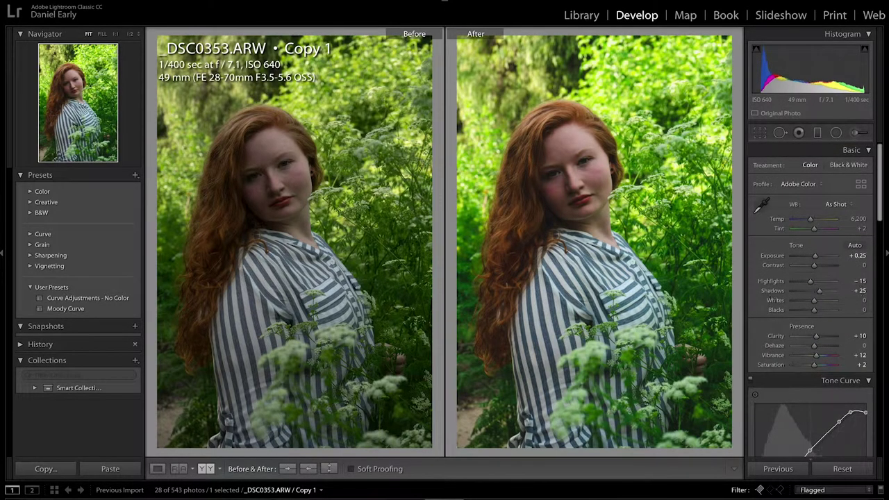
{"action": "key", "text": "Return"}
{"action": "left_click", "coordinate": [857, 291]}
{"action": "type", "text": "35"}
{"action": "key", "text": "Return"}
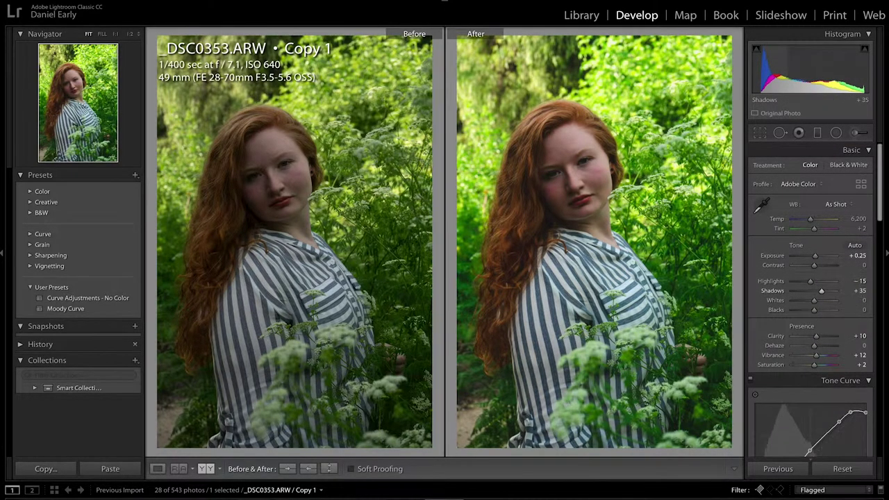
Step: Fine-tune the shadow point in the lower part of the RGB tone curve
{"action": "scroll", "coordinate": [819, 359], "scroll_direction": "down", "scroll_amount": 2}
{"action": "scroll", "coordinate": [820, 360], "scroll_direction": "down", "scroll_amount": 2}
{"action": "mouse_move", "coordinate": [779, 423]}
{"action": "left_mouse_down"}
{"action": "mouse_move", "coordinate": [768, 430]}
{"action": "mouse_move", "coordinate": [782, 421]}
{"action": "left_mouse_up"}
{"action": "scroll", "coordinate": [853, 250], "scroll_direction": "up", "scroll_amount": 3}
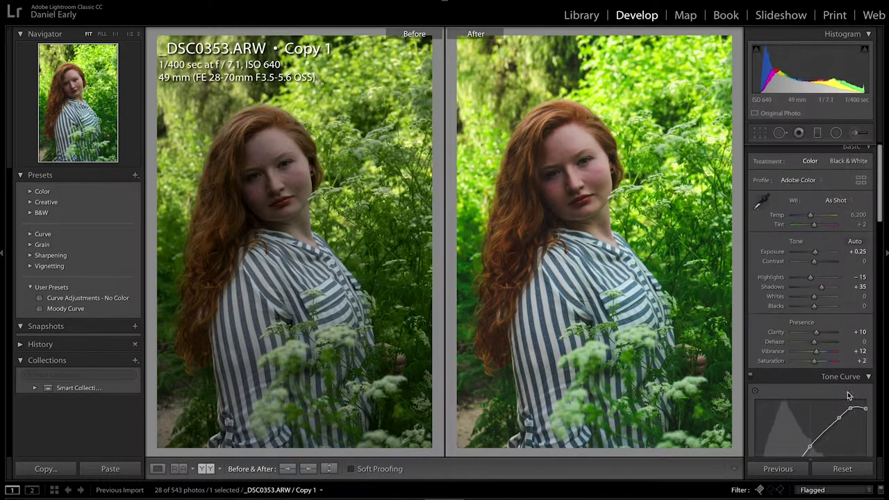
{"action": "scroll", "coordinate": [831, 382], "scroll_direction": "down", "scroll_amount": 3}
{"action": "left_click_drag", "start_coordinate": [781, 413], "coordinate": [779, 413]}
Step: Return to the single view, zoom into the face and heal the blemish on the shaded cheek with Opacity 85
{"action": "left_click", "coordinate": [158, 469]}
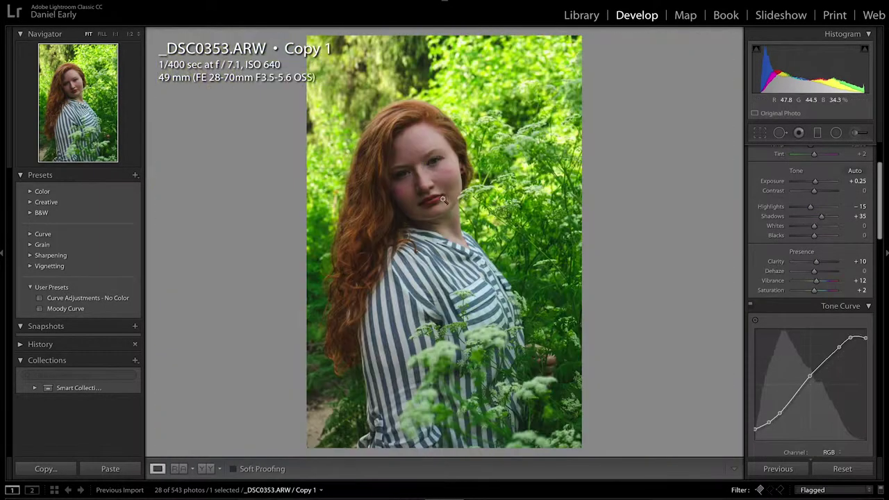
{"action": "left_click", "coordinate": [426, 173]}
{"action": "left_click_drag", "start_coordinate": [530, 187], "coordinate": [582, 234]}
{"action": "left_click", "coordinate": [780, 134]}
{"action": "left_click", "coordinate": [780, 132]}
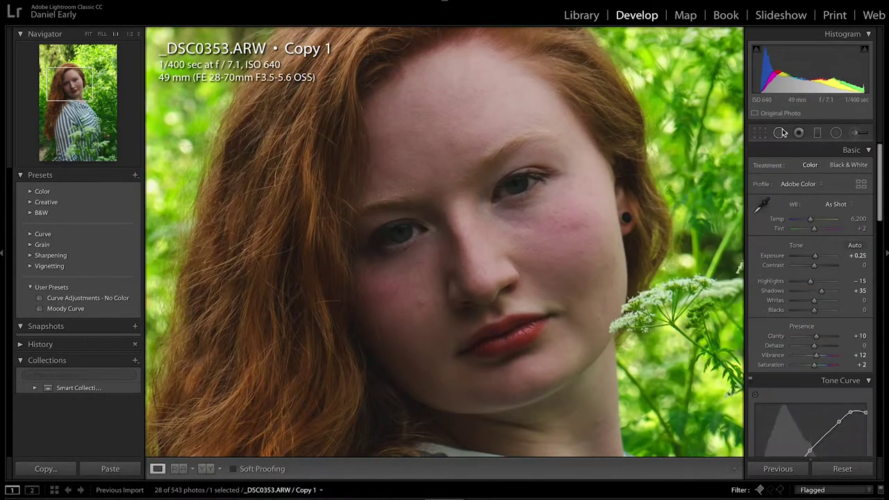
{"action": "left_click", "coordinate": [781, 134]}
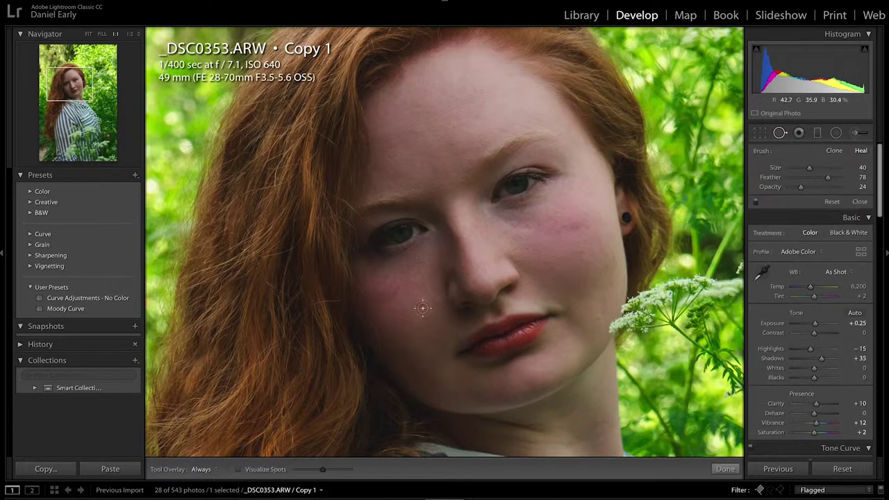
{"action": "left_click", "coordinate": [821, 187]}
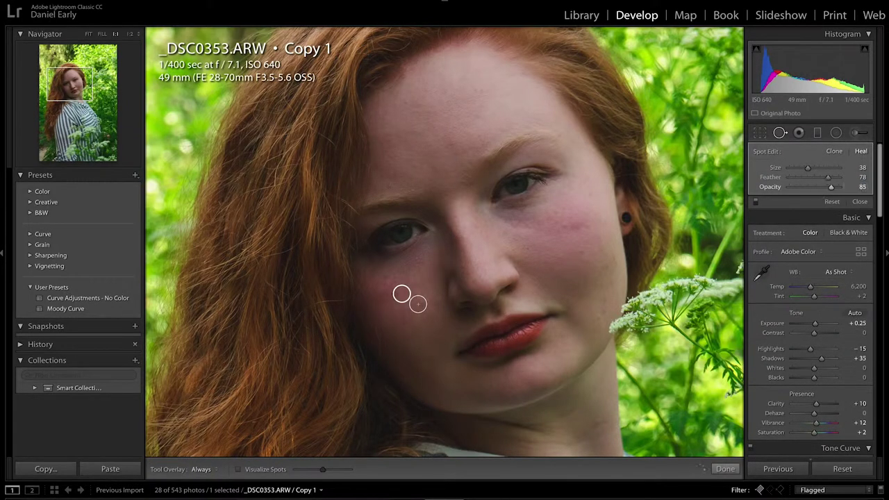
Step: Heal the blemishes on both cheeks and along the jaw with Size 56 spots, using Opacity 63 for the jawline
{"action": "scroll", "coordinate": [583, 230], "scroll_direction": "up", "scroll_amount": 3}
{"action": "left_click", "coordinate": [585, 227]}
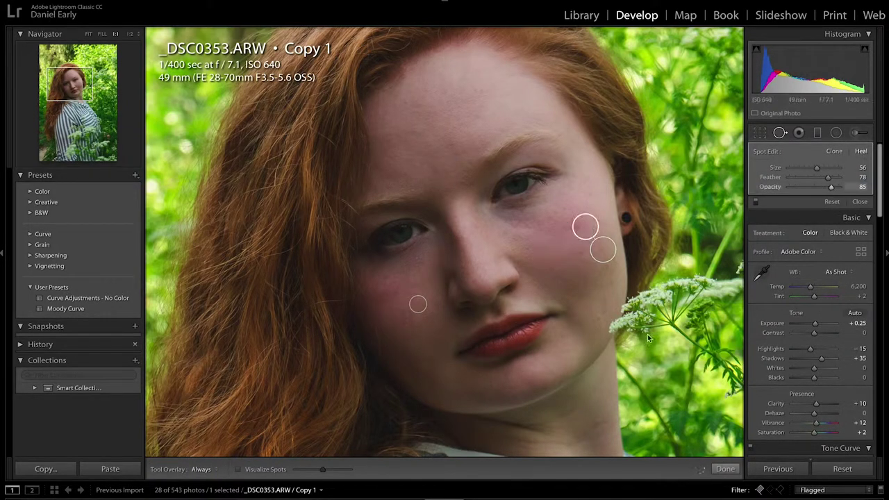
{"action": "left_click", "coordinate": [594, 321]}
{"action": "left_click", "coordinate": [604, 303]}
{"action": "left_click", "coordinate": [596, 358]}
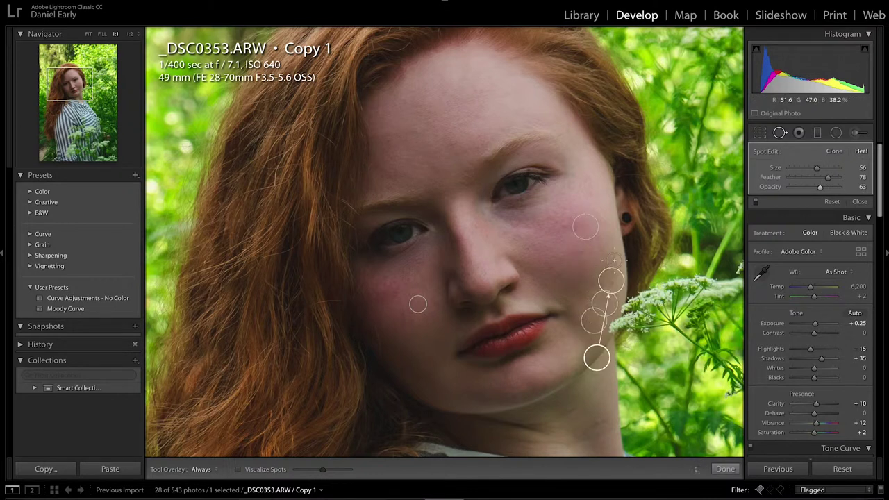
{"action": "left_click_drag", "start_coordinate": [596, 357], "coordinate": [580, 278]}
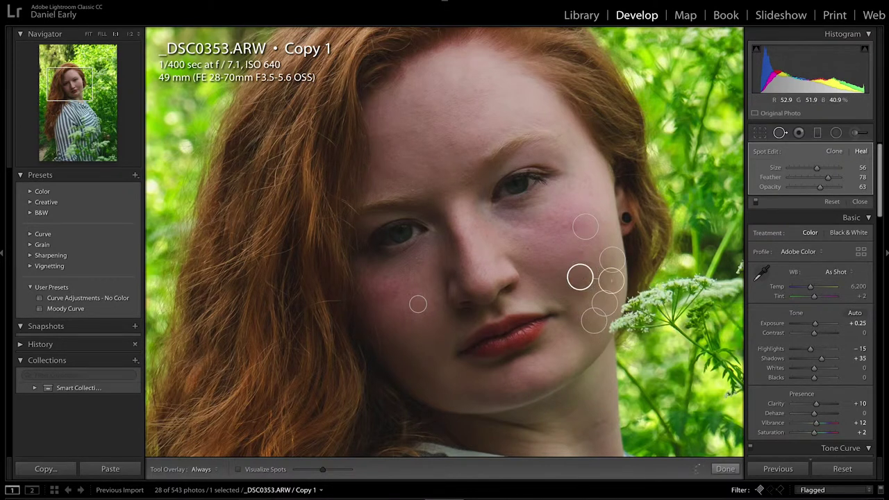
{"action": "left_click", "coordinate": [406, 321]}
{"action": "left_click", "coordinate": [417, 363]}
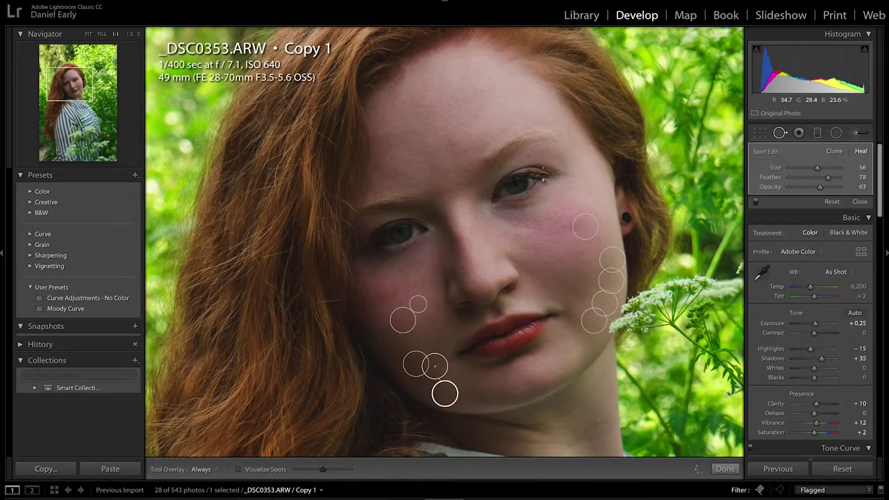
Step: Even out the forehead with overlapping heal spots up to Size 77, lowering the Opacity to 26
{"action": "left_click", "coordinate": [478, 89]}
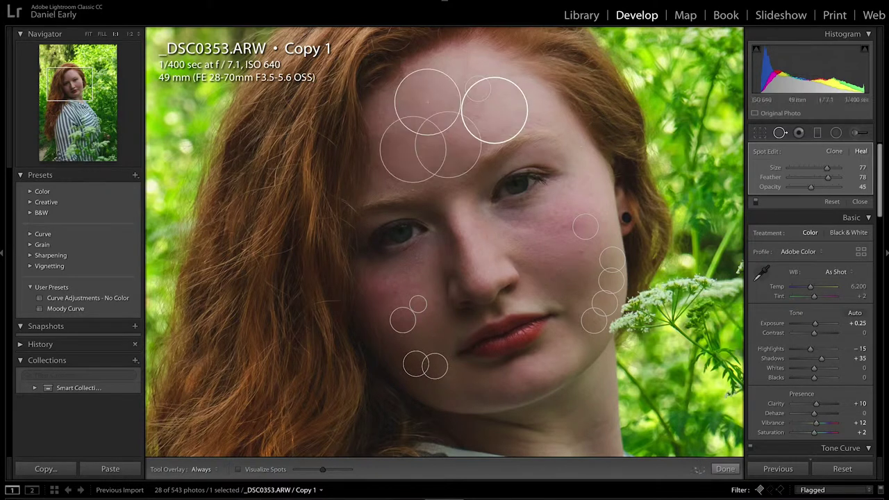
{"action": "left_click_drag", "start_coordinate": [496, 109], "coordinate": [457, 148]}
{"action": "left_click", "coordinate": [478, 114]}
{"action": "left_click", "coordinate": [457, 149]}
{"action": "left_click", "coordinate": [482, 101]}
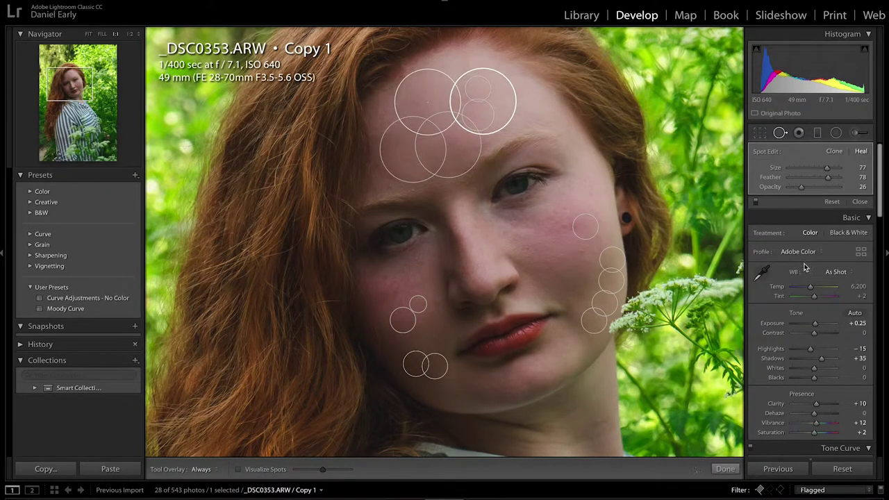
Step: Compare the retouched face with the original in the before and after view
{"action": "key", "text": "q"}
{"action": "key", "text": "y"}
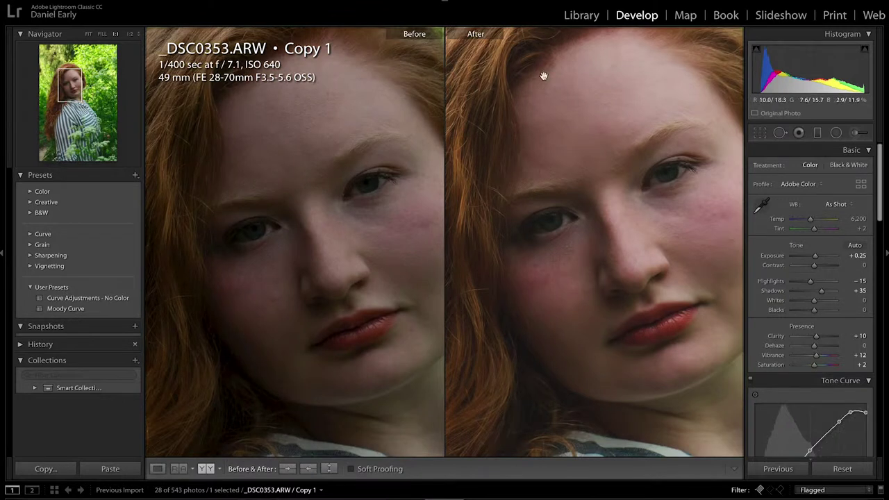
{"action": "left_click", "coordinate": [575, 149]}
{"action": "left_click", "coordinate": [575, 149]}
{"action": "key", "text": "y"}
Step: Zoom in to 3:1 and heal the skin at the inner corner of the eye
{"action": "left_click", "coordinate": [136, 33]}
{"action": "key", "text": "q"}
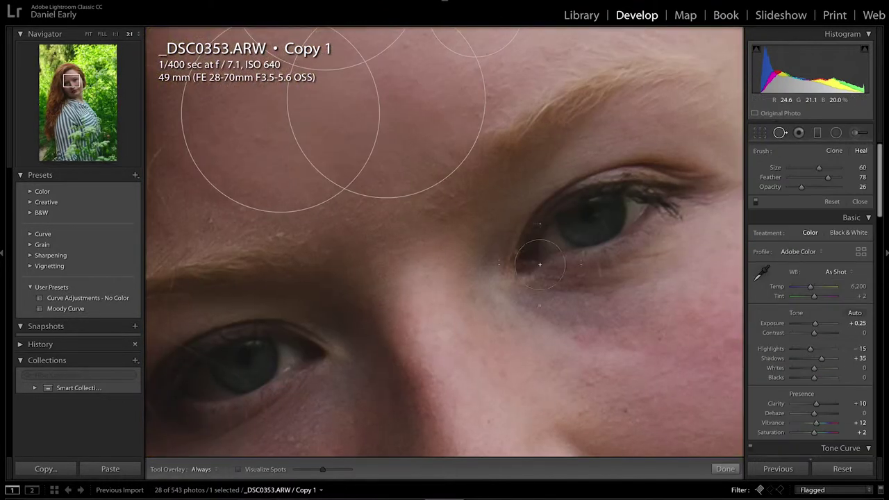
{"action": "left_click", "coordinate": [518, 260]}
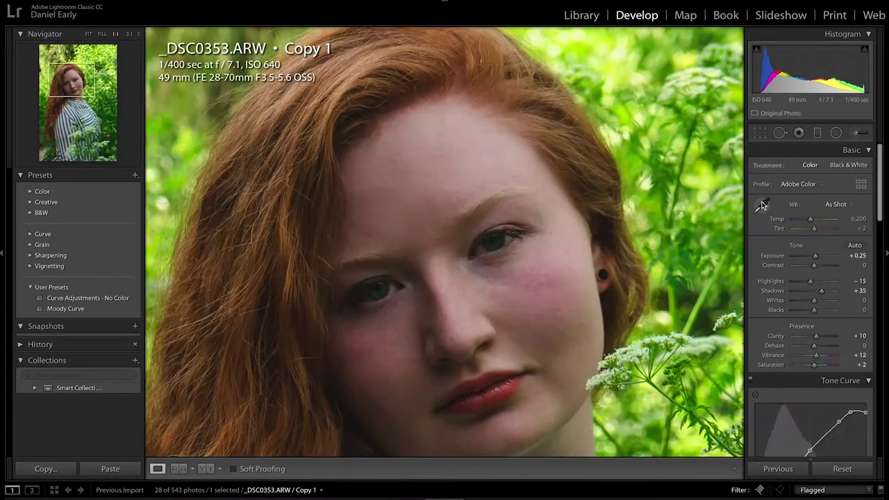
Step: Start an adjustment brush with the Eyes effect, setting Temp to −6, Tint to −1 and Shadows to 20
{"action": "left_click", "coordinate": [827, 168]}
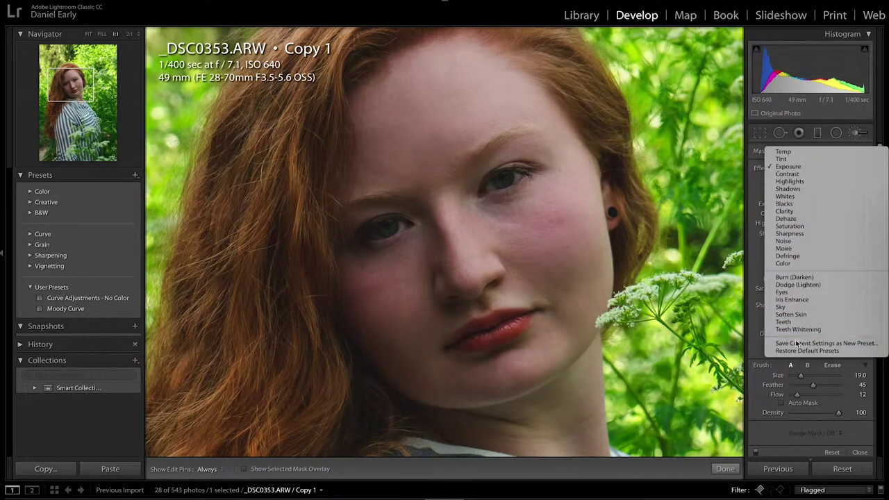
{"action": "left_click", "coordinate": [780, 292]}
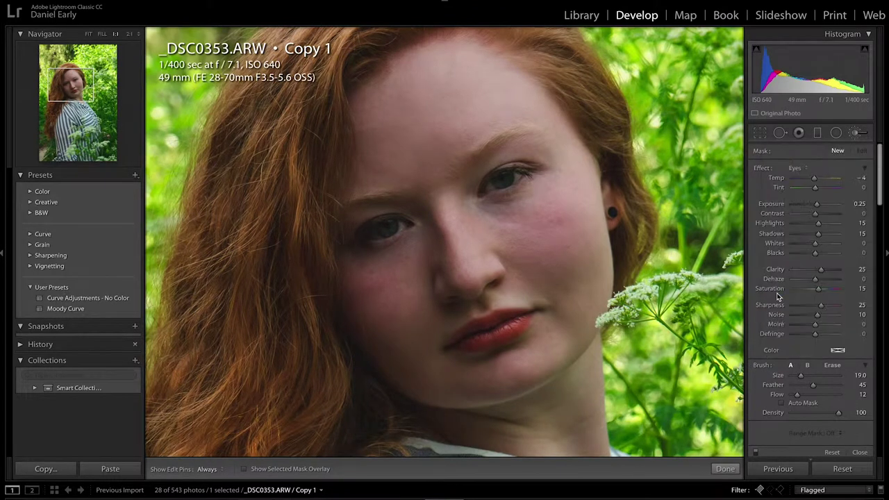
{"action": "key", "text": "Tab"}
{"action": "type", "text": "-1"}
{"action": "key", "text": "Tab"}
{"action": "key", "text": "Tab"}
{"action": "key", "text": "Tab"}
{"action": "key", "text": "Tab"}
{"action": "type", "text": "20"}
Step: Set the eye brush's Saturation to 25
{"action": "key", "text": "Tab"}
{"action": "key", "text": "Tab"}
{"action": "key", "text": "Tab"}
{"action": "key", "text": "Tab"}
{"action": "key", "text": "Tab"}
{"action": "type", "text": "25"}
{"action": "key", "text": "Tab"}
{"action": "key", "text": "Tab"}
{"action": "key", "text": "Return"}
Step: Zoom in on the eyes, reduce the brush size to 9 and paint the effect over both eyes
{"action": "key", "text": "ctrl+="}
{"action": "scroll", "coordinate": [560, 109], "scroll_direction": "down", "scroll_amount": 10}
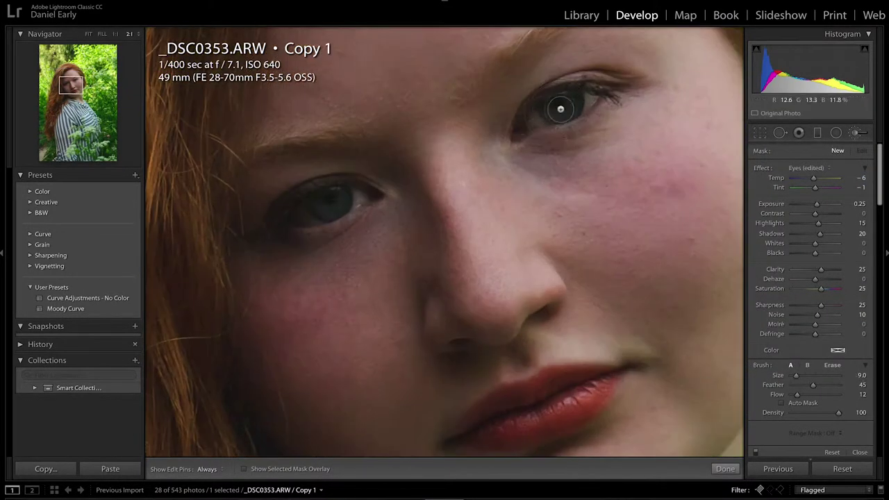
{"action": "left_click", "coordinate": [540, 116]}
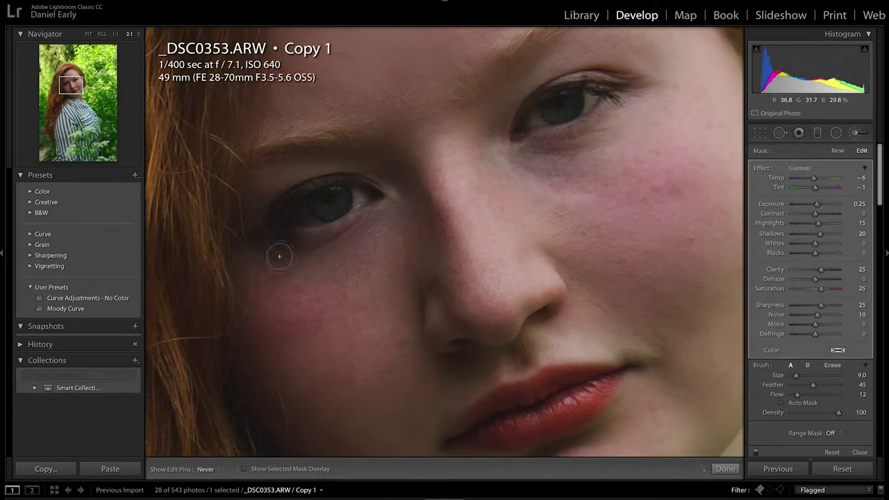
Step: Strengthen the eye mask with Temp −20, Exposure 2.00, Shadows 35, Clarity 45 and Saturation 38
{"action": "left_click_drag", "start_coordinate": [816, 203], "coordinate": [860, 204]}
{"action": "left_click_drag", "start_coordinate": [859, 269], "coordinate": [864, 288]}
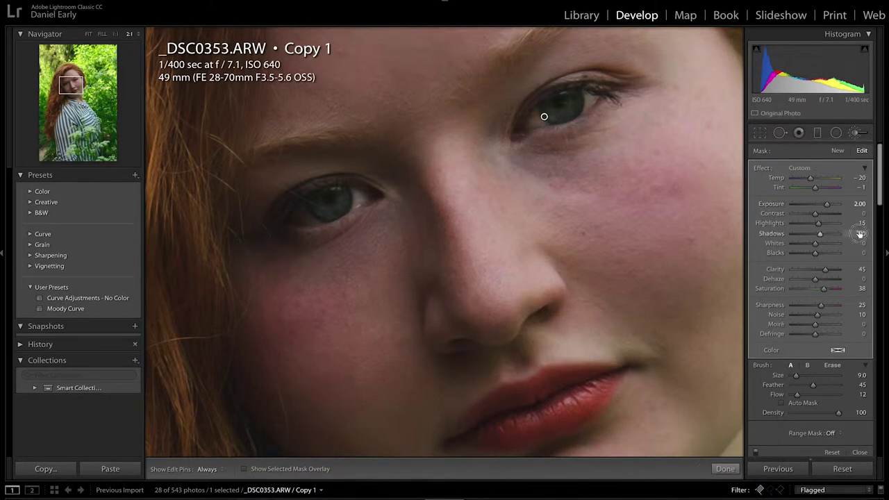
{"action": "type", "text": "35"}
{"action": "key", "text": "Return"}
Step: Zoom in closer on the eyes and refine the painted eye mask with a smaller brush
{"action": "key", "text": "ctrl+alt+="}
{"action": "mouse_move", "coordinate": [555, 104]}
{"action": "left_mouse_down"}
{"action": "mouse_move", "coordinate": [583, 285]}
{"action": "mouse_move", "coordinate": [556, 246]}
{"action": "left_mouse_up"}
{"action": "key", "text": "["}
{"action": "key", "text": "["}
{"action": "key", "text": "h"}
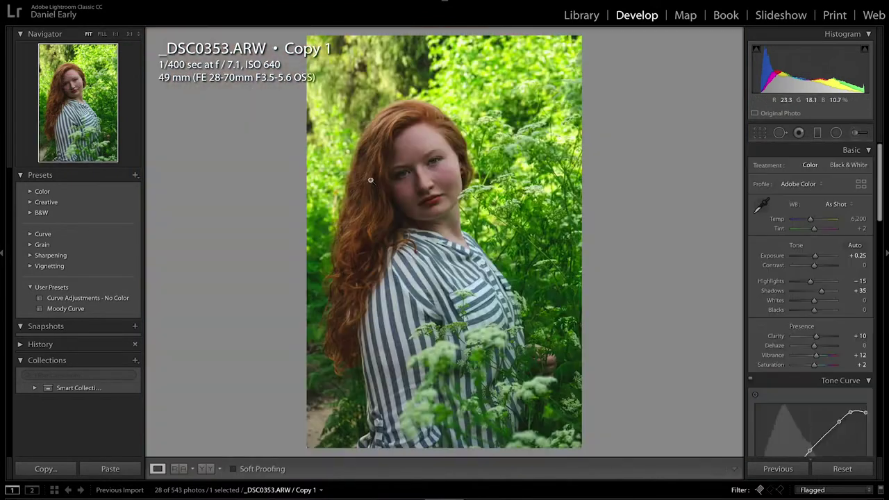
Step: Compare the eyes and face before and after, at close-up and 1:1 zoom
{"action": "left_click", "coordinate": [552, 188]}
{"action": "key", "text": "y"}
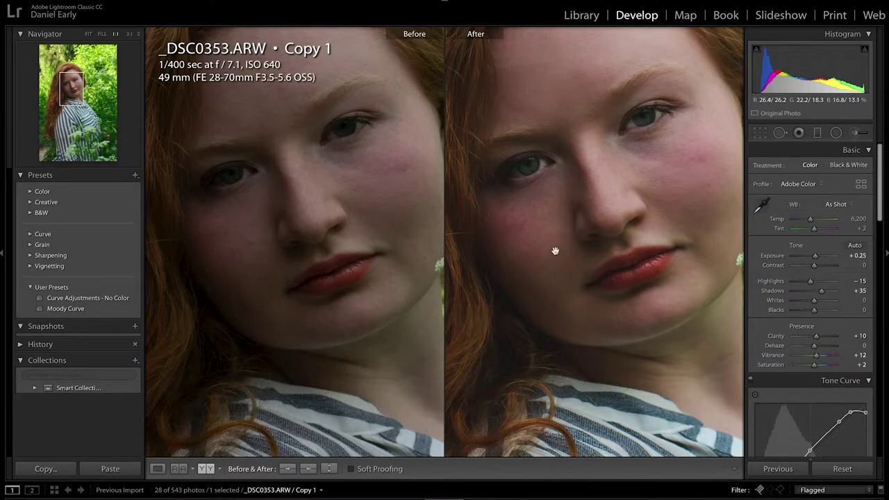
{"action": "left_click", "coordinate": [542, 212]}
{"action": "key", "text": "k"}
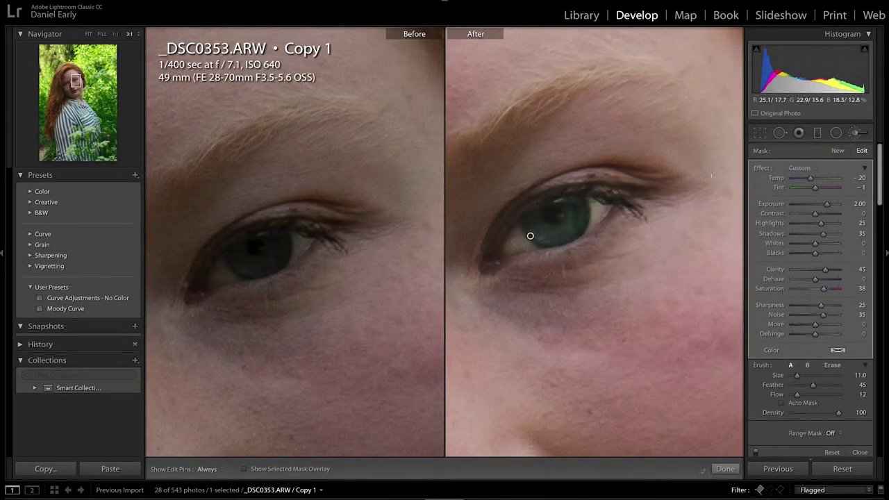
{"action": "key", "text": "k"}
{"action": "left_click", "coordinate": [573, 188]}
{"action": "left_click", "coordinate": [573, 188]}
{"action": "left_click", "coordinate": [116, 34]}
{"action": "left_click_drag", "start_coordinate": [573, 269], "coordinate": [608, 284]}
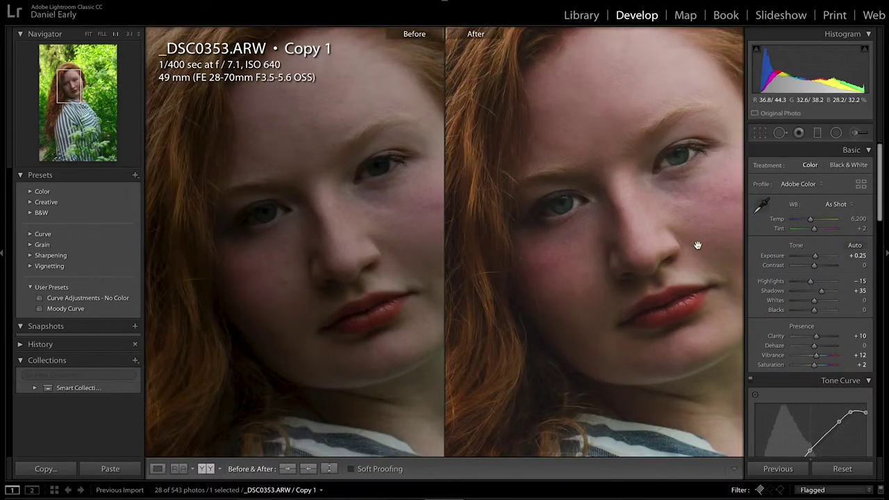
Step: Heal the skin under the shaded eye and on the cheek below it with strokes at Opacity 24
{"action": "left_click", "coordinate": [139, 34]}
{"action": "left_click", "coordinate": [153, 85]}
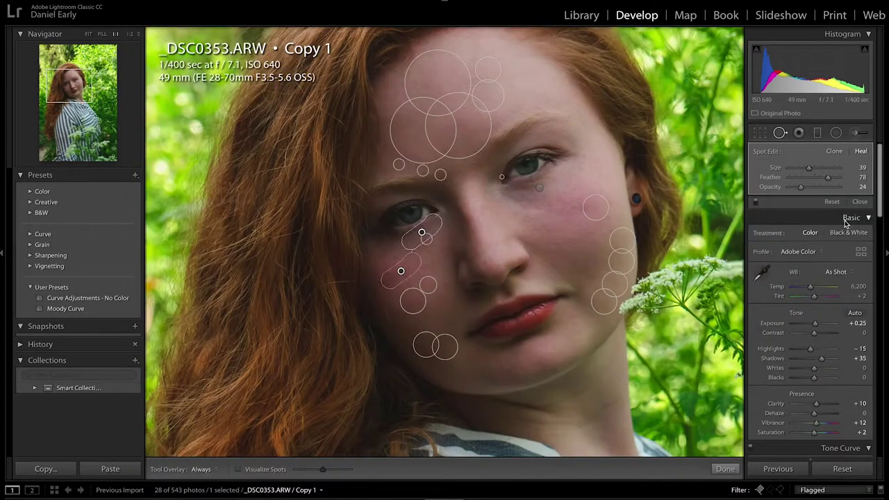
{"action": "left_click", "coordinate": [859, 201]}
Step: Start a Soften Skin adjustment brush with Clarity −85 and Sharpness 20
{"action": "key", "text": "k"}
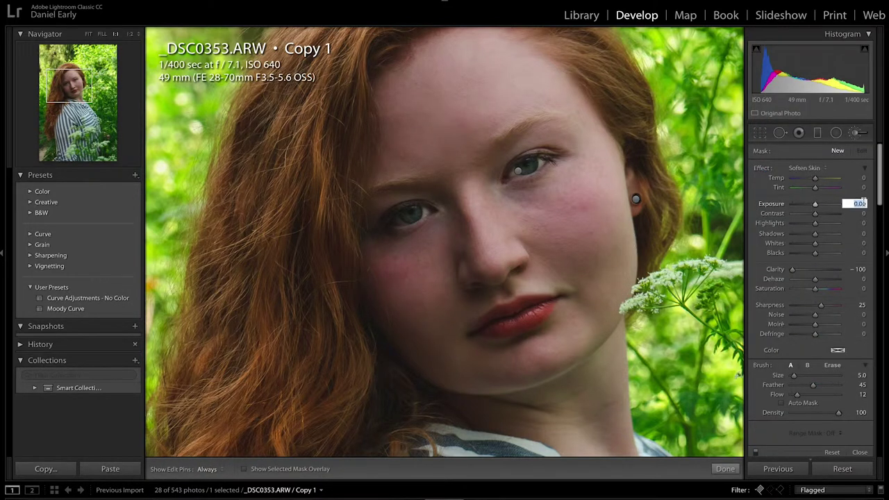
{"action": "type", "text": "-85"}
{"action": "key", "text": "Return"}
{"action": "left_click", "coordinate": [861, 305]}
{"action": "type", "text": "20"}
{"action": "key", "text": "Return"}
Step: Set the brush's Noise to 20 and Shadows to 5, and update the Soften Skin preset with these settings
{"action": "left_click", "coordinate": [862, 316]}
{"action": "type", "text": "20"}
{"action": "key", "text": "Return"}
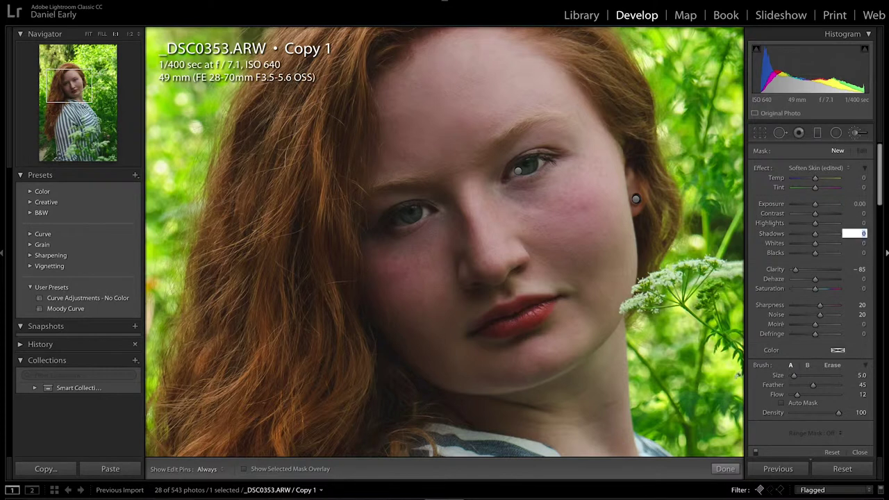
{"action": "left_click", "coordinate": [832, 168]}
{"action": "left_click", "coordinate": [814, 388]}
Step: Paint the Soften Skin effect over the face at brush size 10 and over the neck at size 18
{"action": "scroll", "coordinate": [486, 183], "scroll_direction": "up", "scroll_amount": 5}
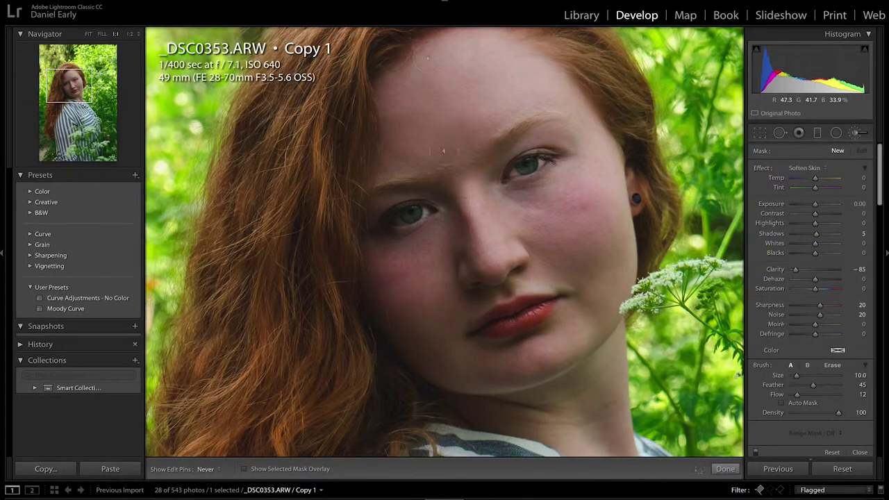
{"action": "left_click_drag", "start_coordinate": [484, 176], "coordinate": [455, 228]}
{"action": "key", "text": "h"}
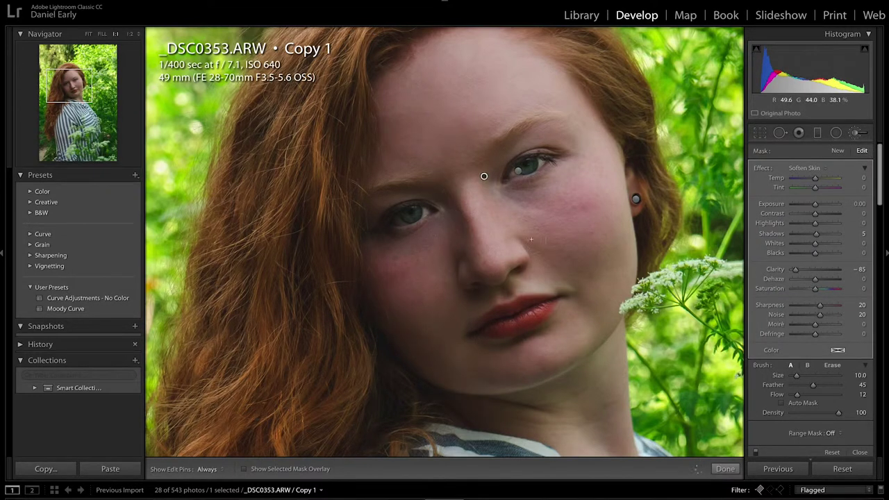
{"action": "left_click_drag", "start_coordinate": [597, 417], "coordinate": [553, 301]}
{"action": "scroll", "coordinate": [560, 305], "scroll_direction": "up", "scroll_amount": 5}
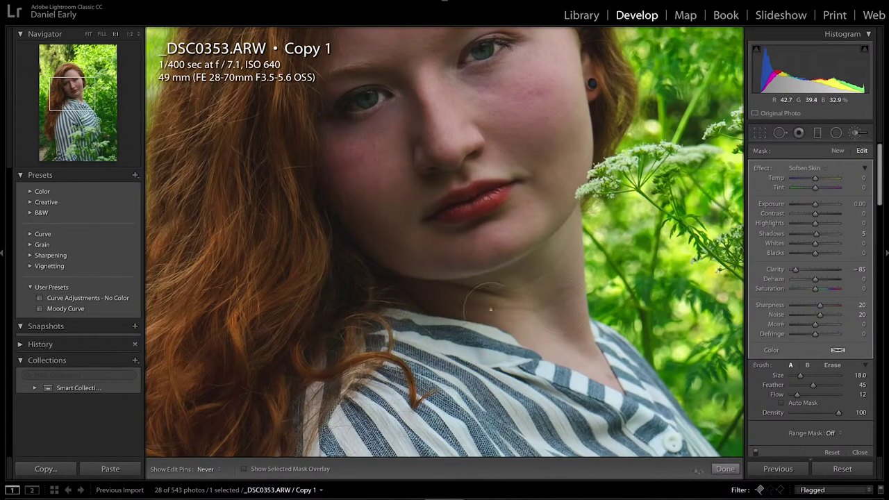
Step: Close the brush, show before and after side by side, and set Contrast to −15
{"action": "key", "text": "k"}
{"action": "key", "text": "y"}
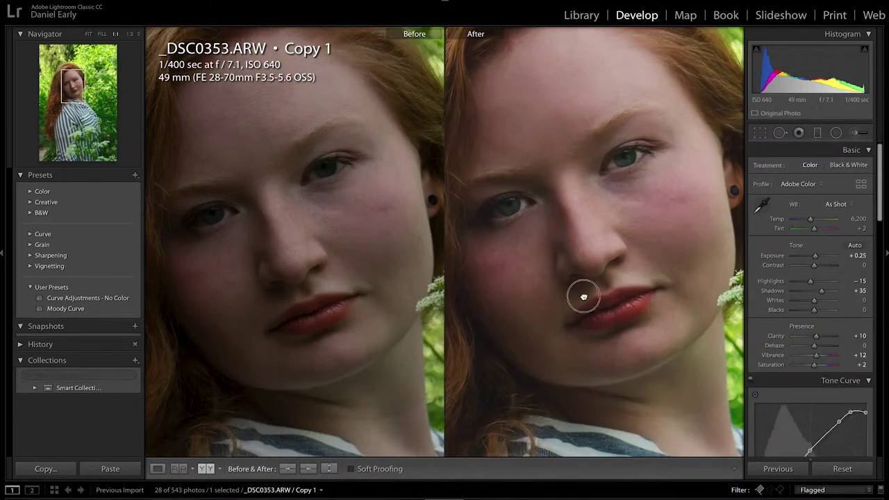
{"action": "mouse_move", "coordinate": [816, 267]}
{"action": "left_mouse_down"}
{"action": "mouse_move", "coordinate": [791, 267]}
{"action": "mouse_move", "coordinate": [865, 268]}
{"action": "mouse_move", "coordinate": [811, 266]}
{"action": "left_mouse_up"}
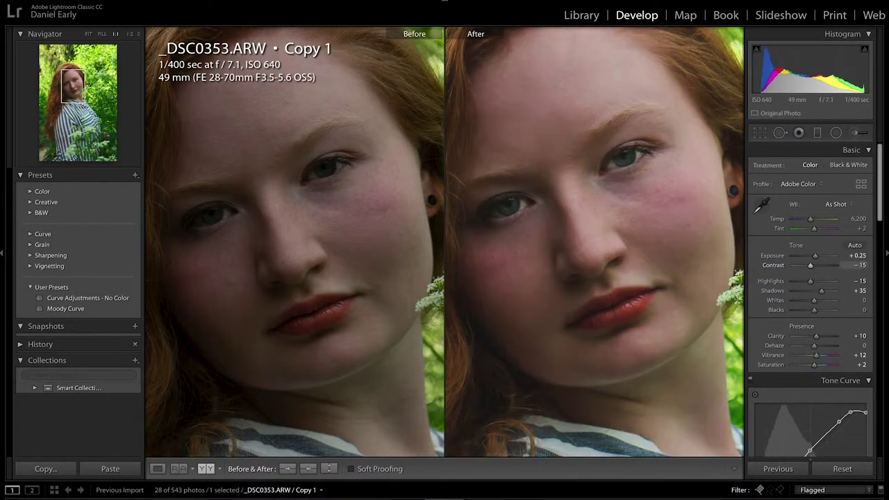
Step: Nudge the RGB tone curve's shadow point and lift its midtone and highlight points slightly
{"action": "scroll", "coordinate": [832, 315], "scroll_direction": "down", "scroll_amount": 2}
{"action": "mouse_move", "coordinate": [769, 419]}
{"action": "left_mouse_down"}
{"action": "mouse_move", "coordinate": [781, 404]}
{"action": "mouse_move", "coordinate": [770, 419]}
{"action": "left_mouse_up"}
{"action": "left_click_drag", "start_coordinate": [810, 369], "coordinate": [808, 368]}
{"action": "left_click_drag", "start_coordinate": [839, 341], "coordinate": [835, 339]}
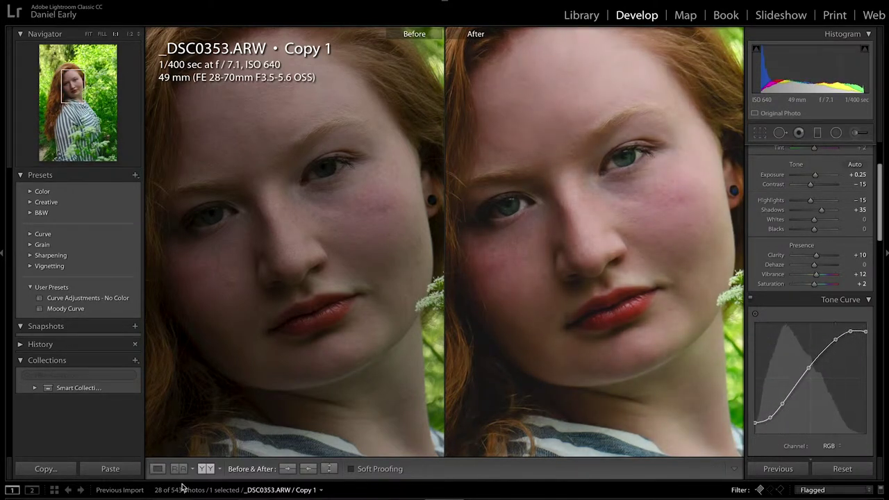
Step: Fit the photo in view and adjust the background greenery with a brush mask using Temp 4, Tint 4, Exposure −0.35, lowered Highlights and Saturation 15
{"action": "left_click", "coordinate": [102, 35]}
{"action": "key", "text": "k"}
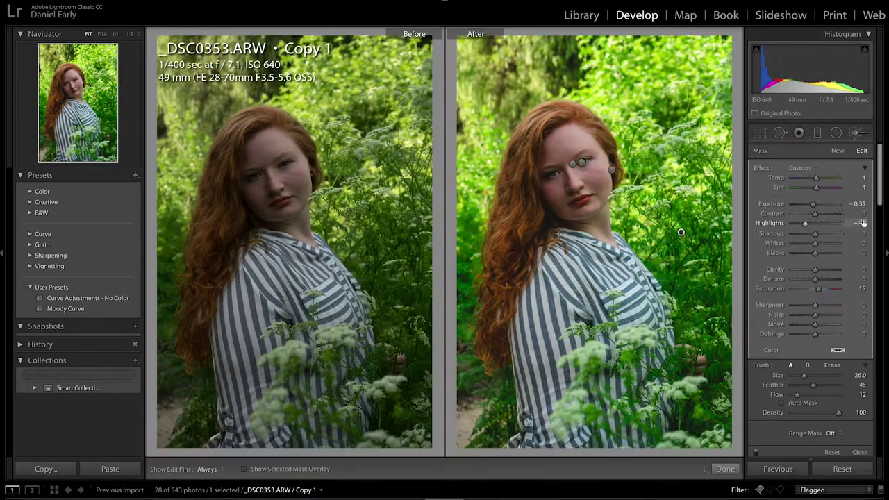
{"action": "key", "text": "k"}
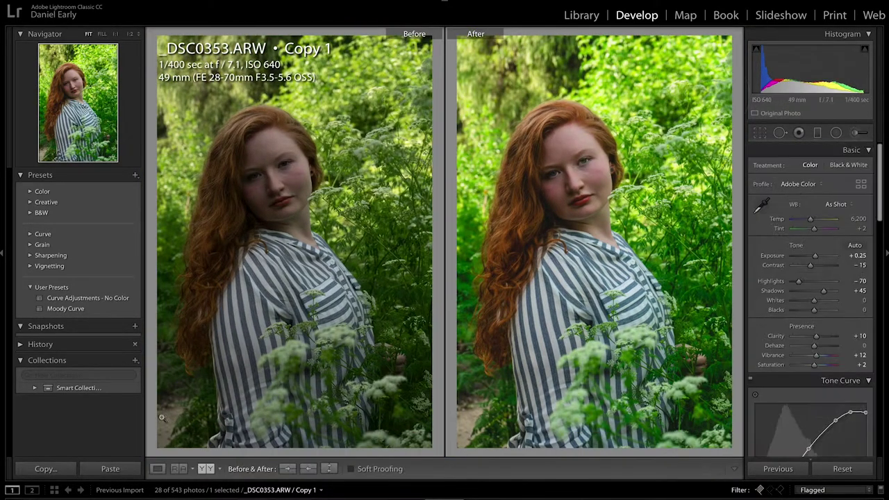